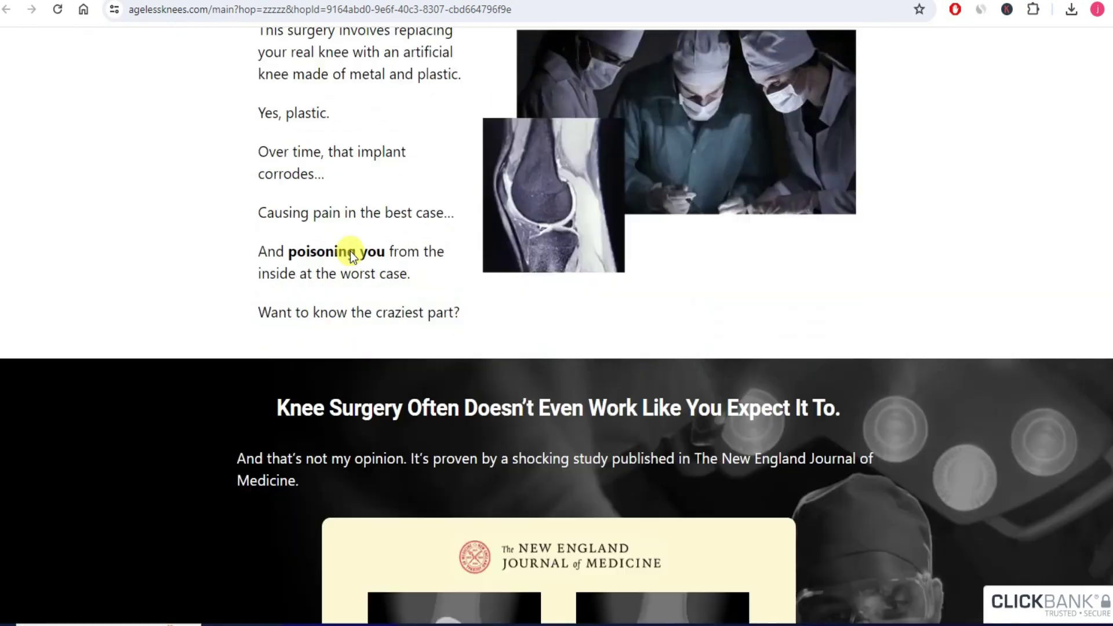
Examine the Ageless Knees sales page for its knee pain claims, cited research and product components.
scroll(350, 252, down, 20)
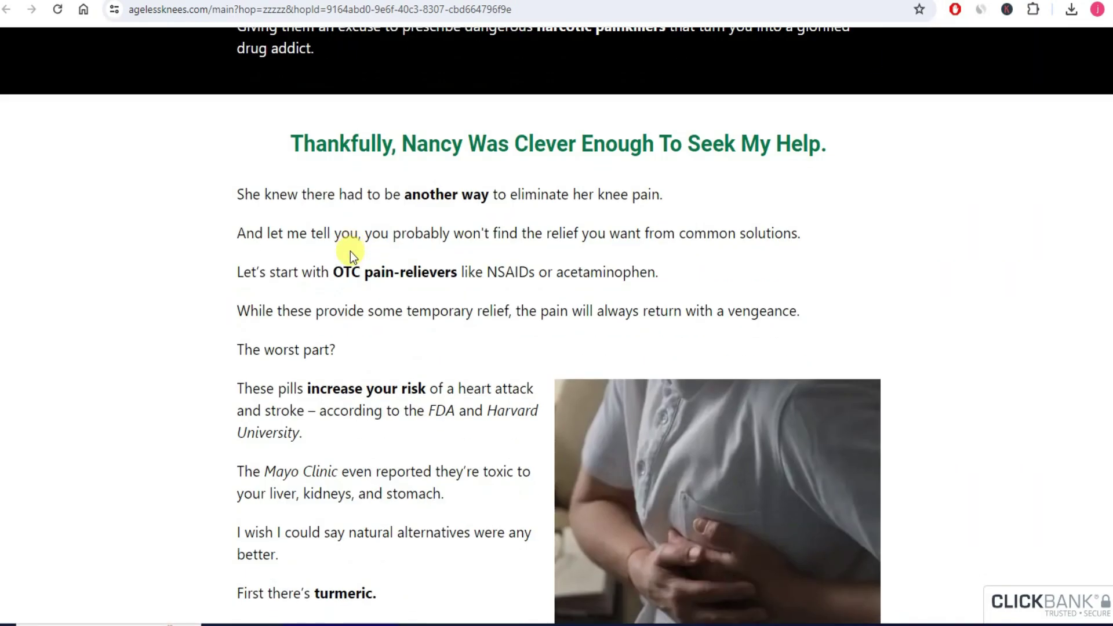
scroll(350, 252, down, 20)
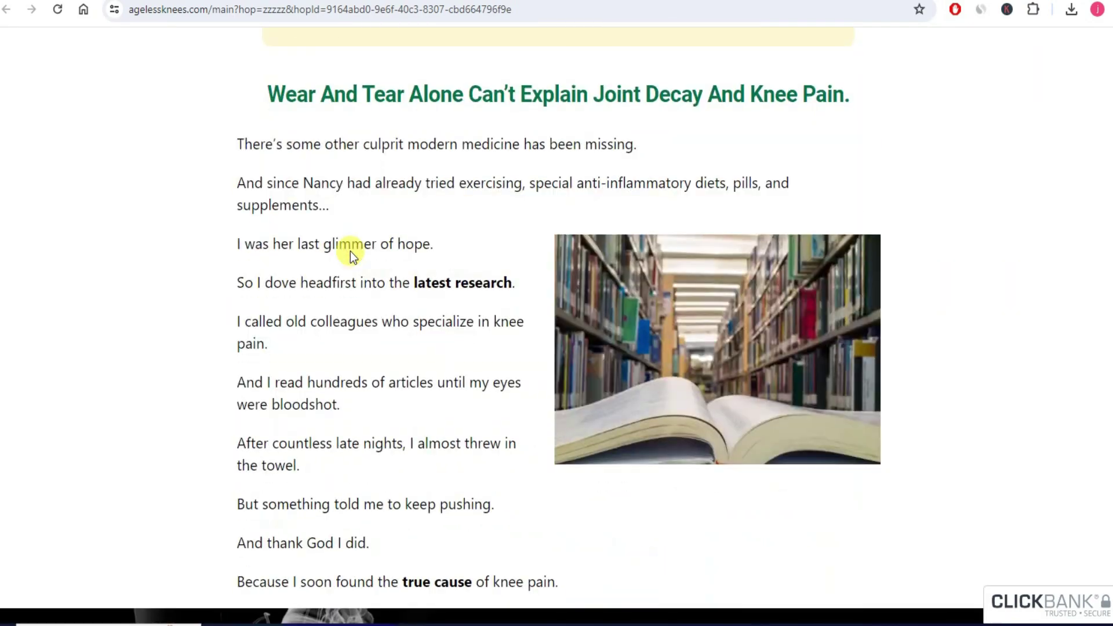
scroll(350, 251, down, 12)
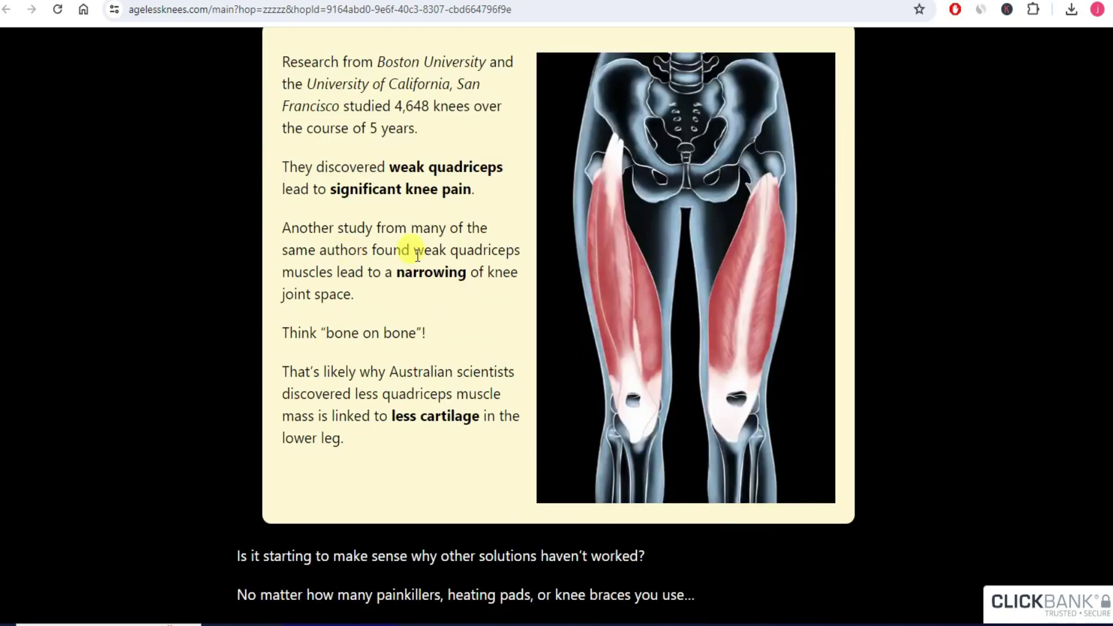
scroll(396, 255, up, 8)
drag(406, 189, 473, 189)
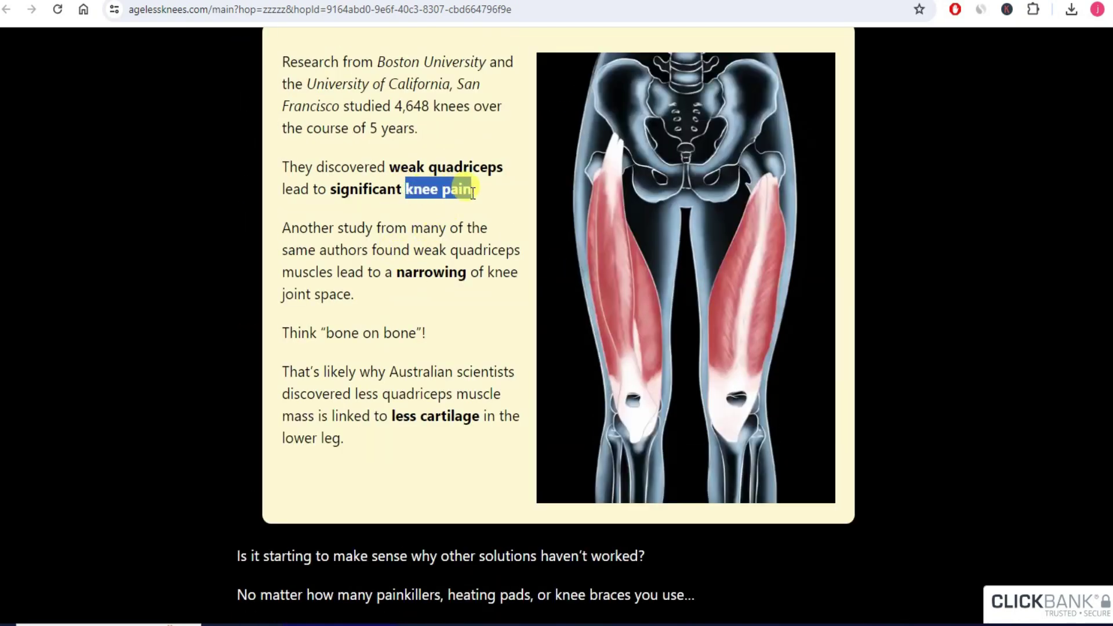
scroll(255, 268, down, 4)
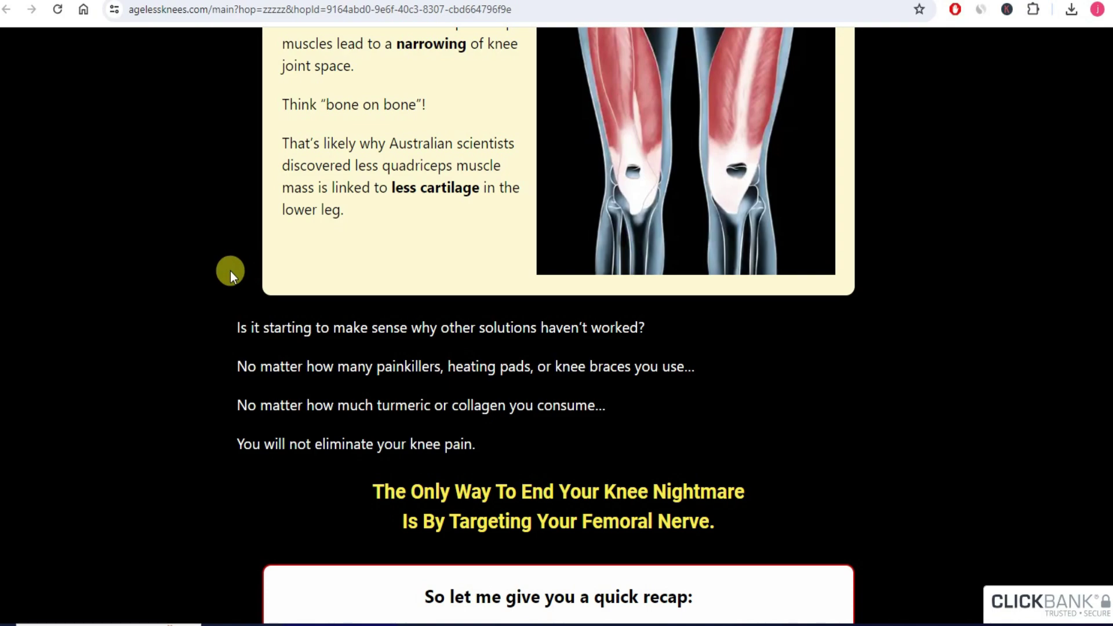
scroll(231, 271, down, 20)
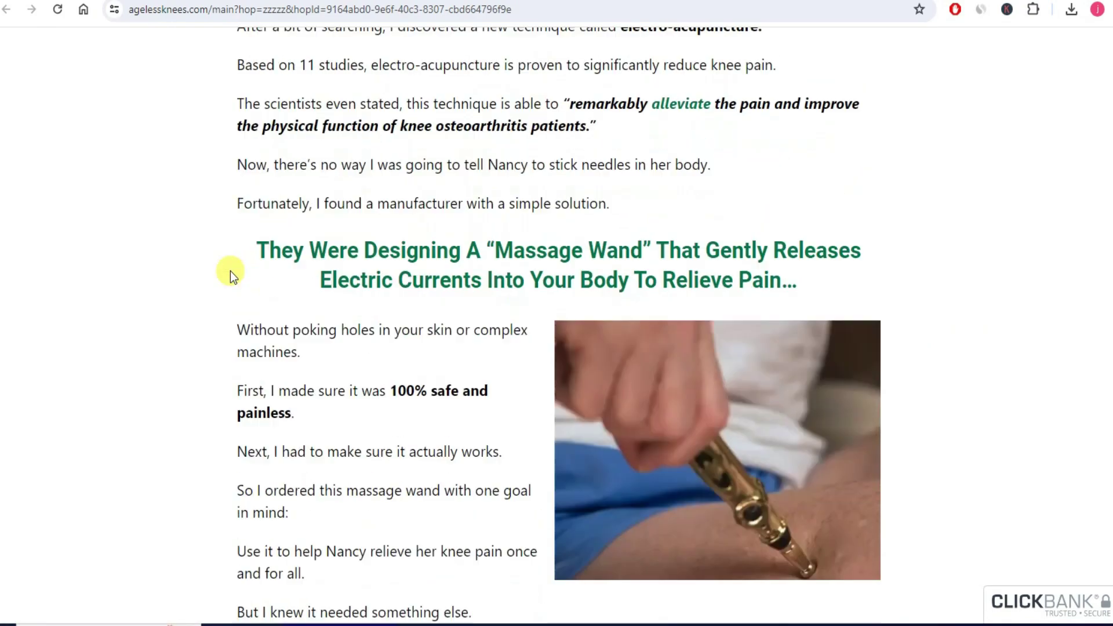
scroll(231, 270, down, 20)
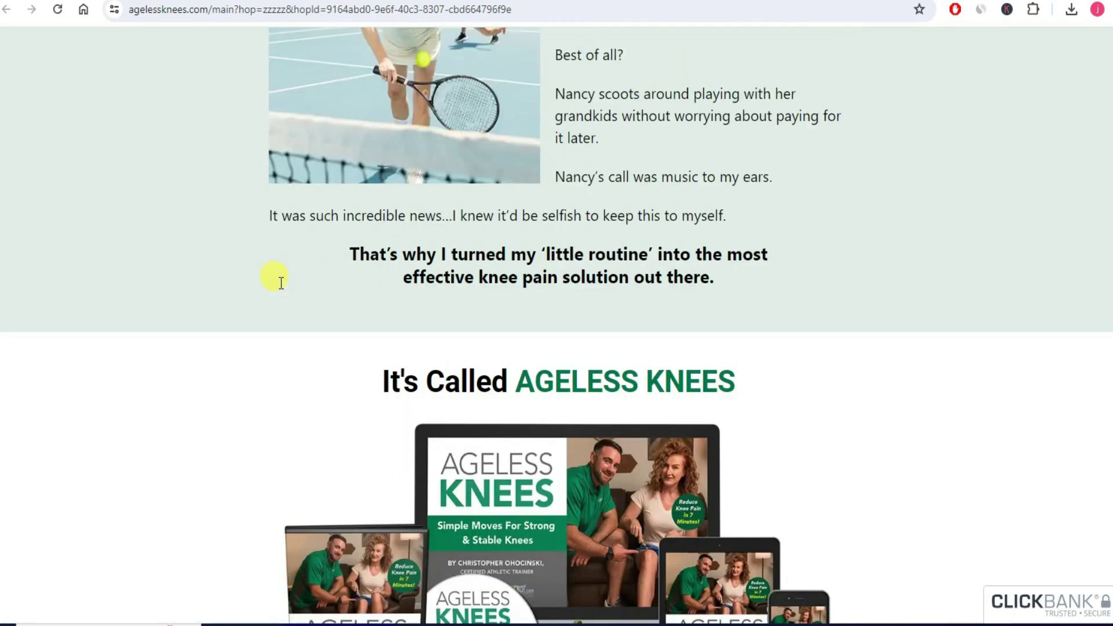
scroll(281, 282, down, 20)
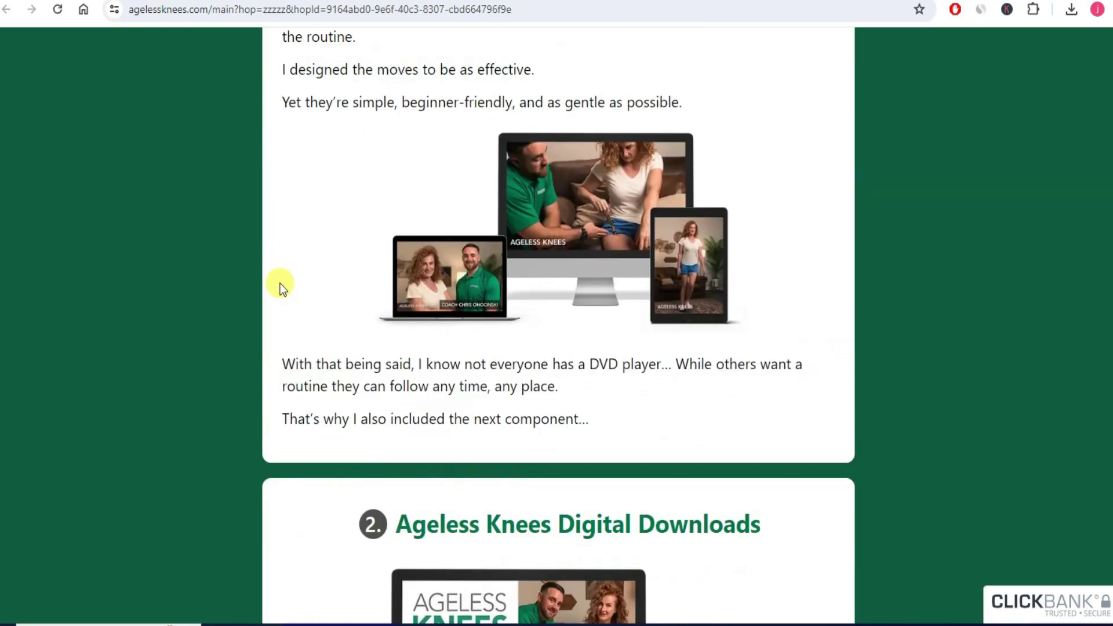
scroll(280, 283, down, 4)
Switch to Google Ads Keyword Planner and start discovering new keywords from its home page.
key(ctrl+Tab)
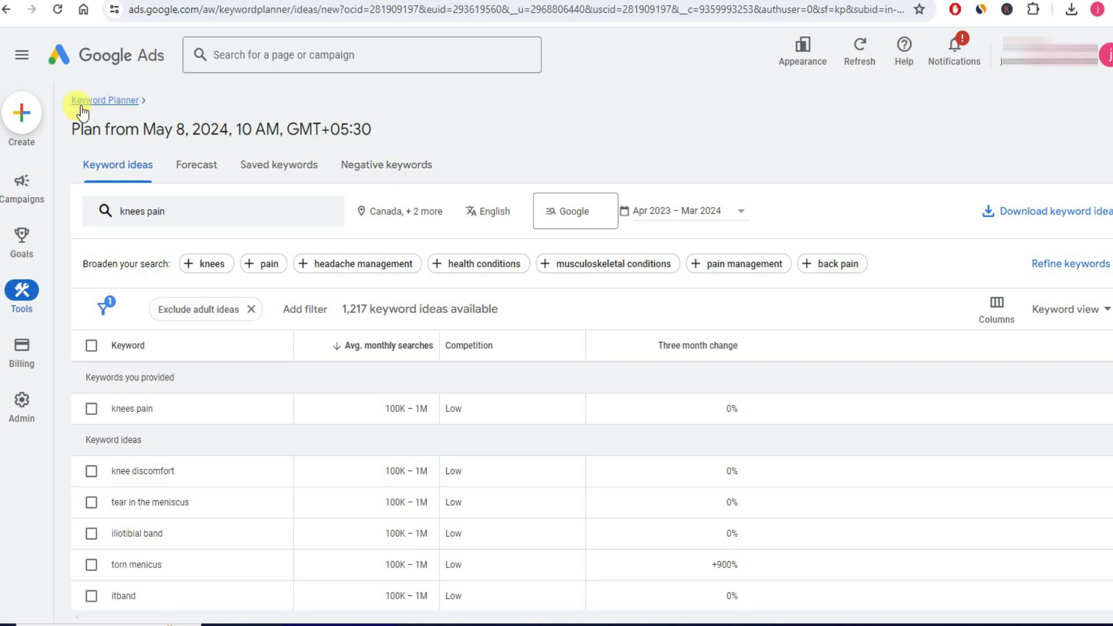
click(115, 105)
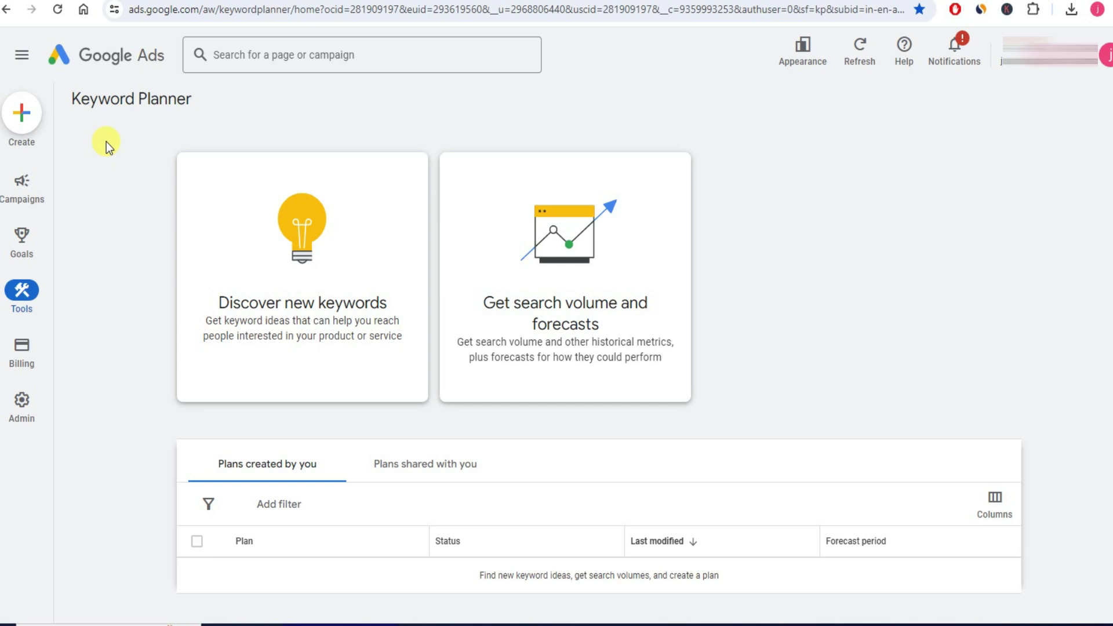
click(298, 254)
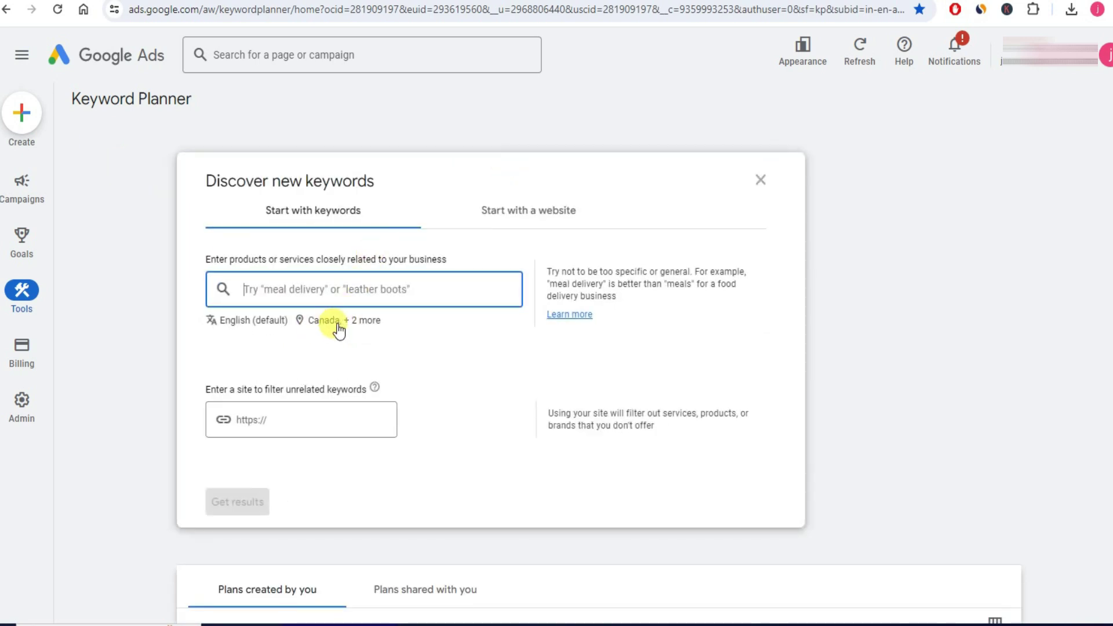
Check which countries are targeted for the keyword search.
click(360, 321)
click(362, 323)
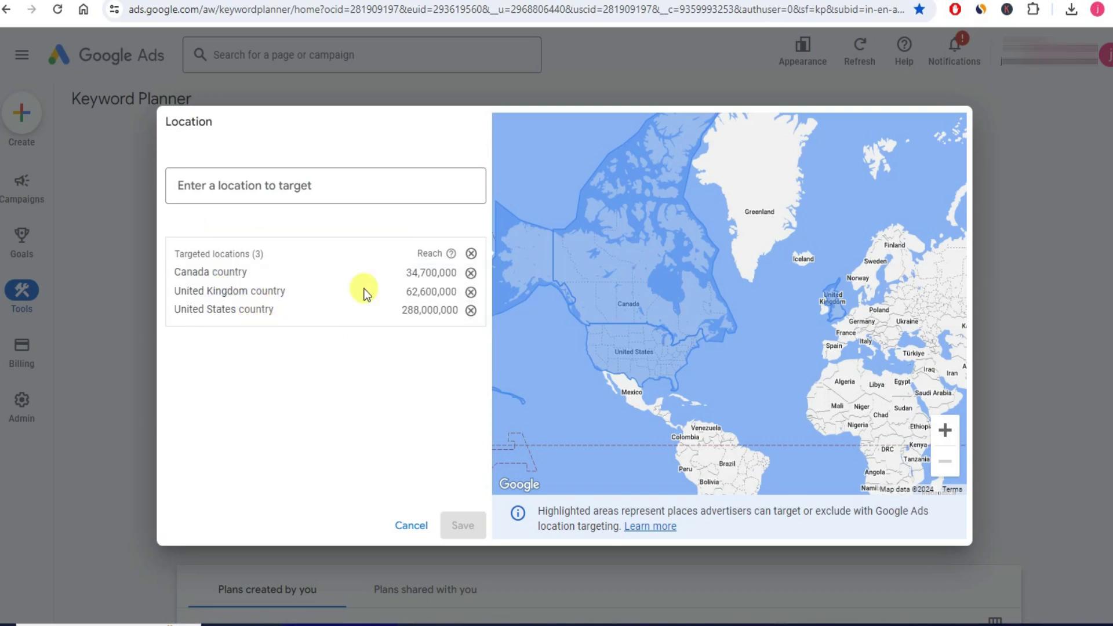
click(408, 525)
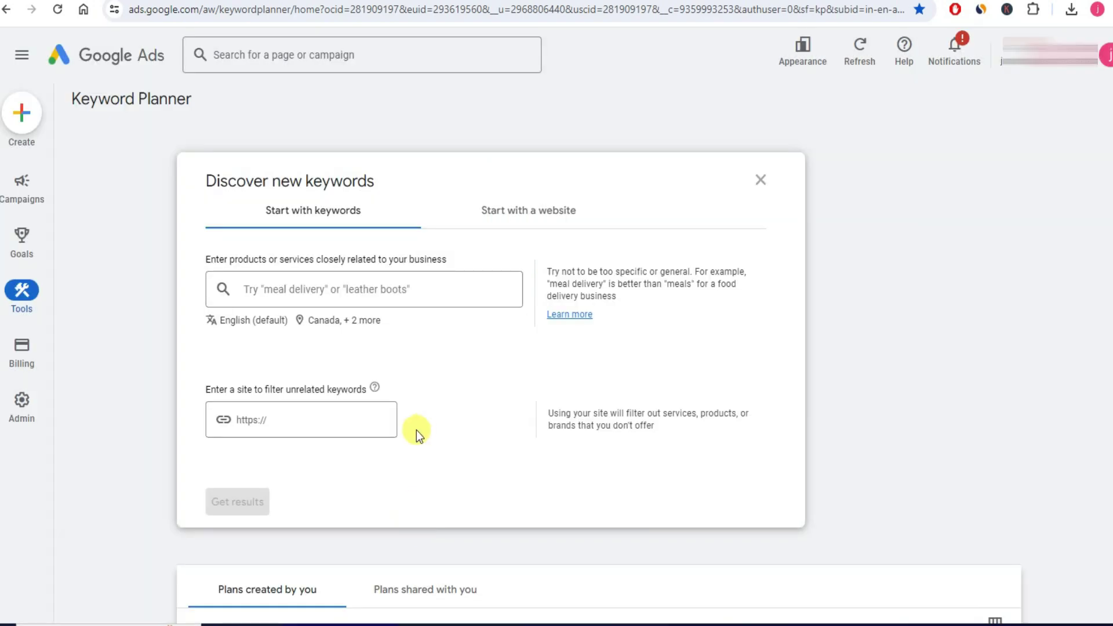
Get keyword ideas for "knees pain".
click(398, 288)
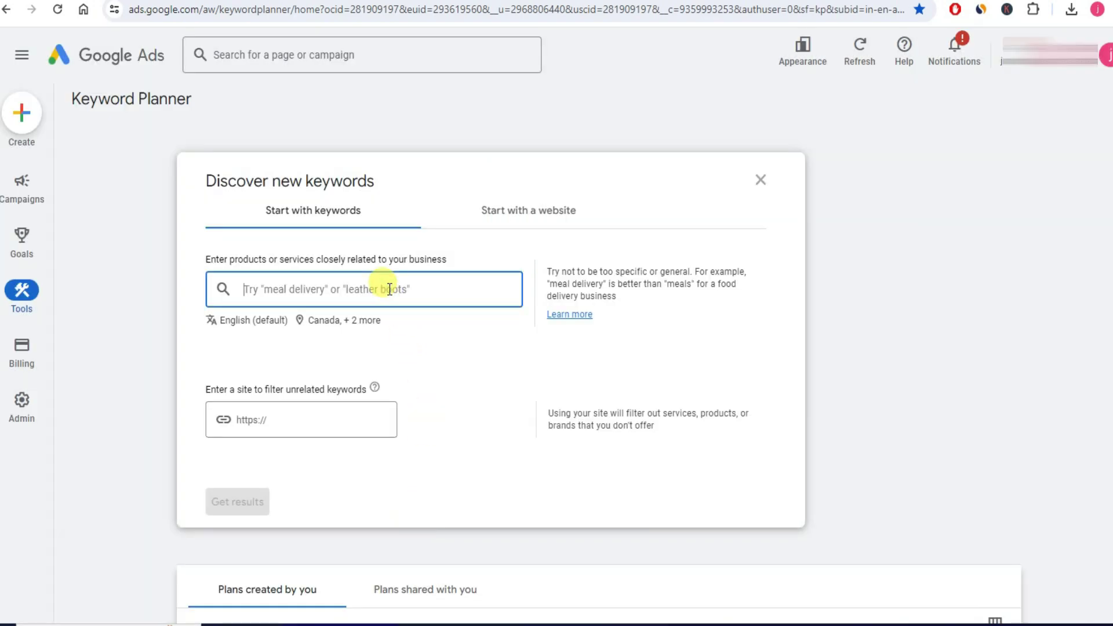
text(knees pain)
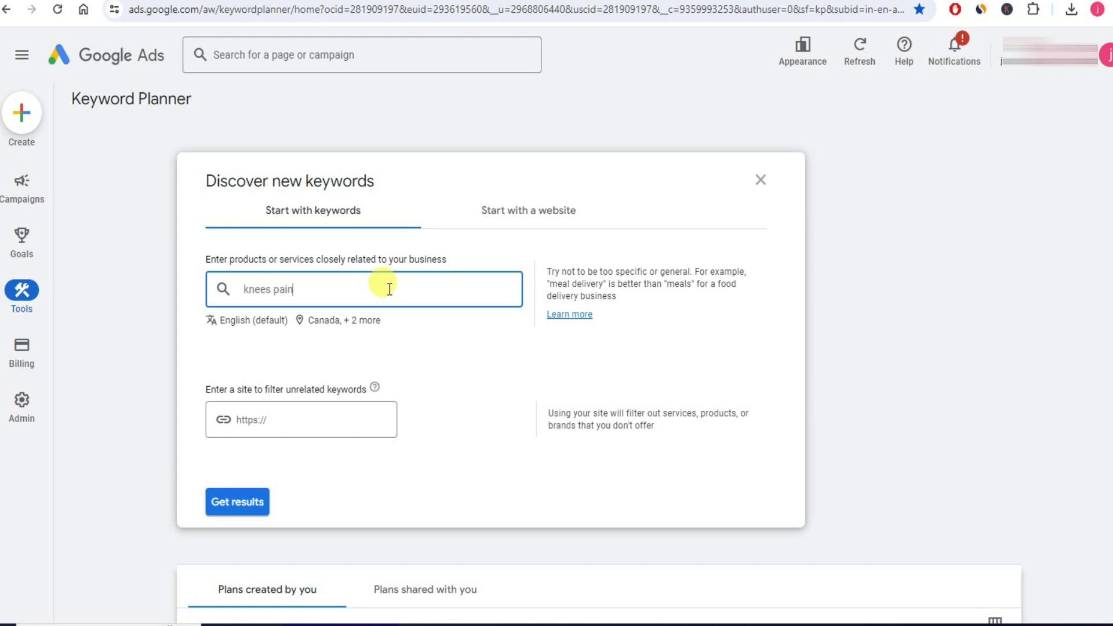
click(252, 502)
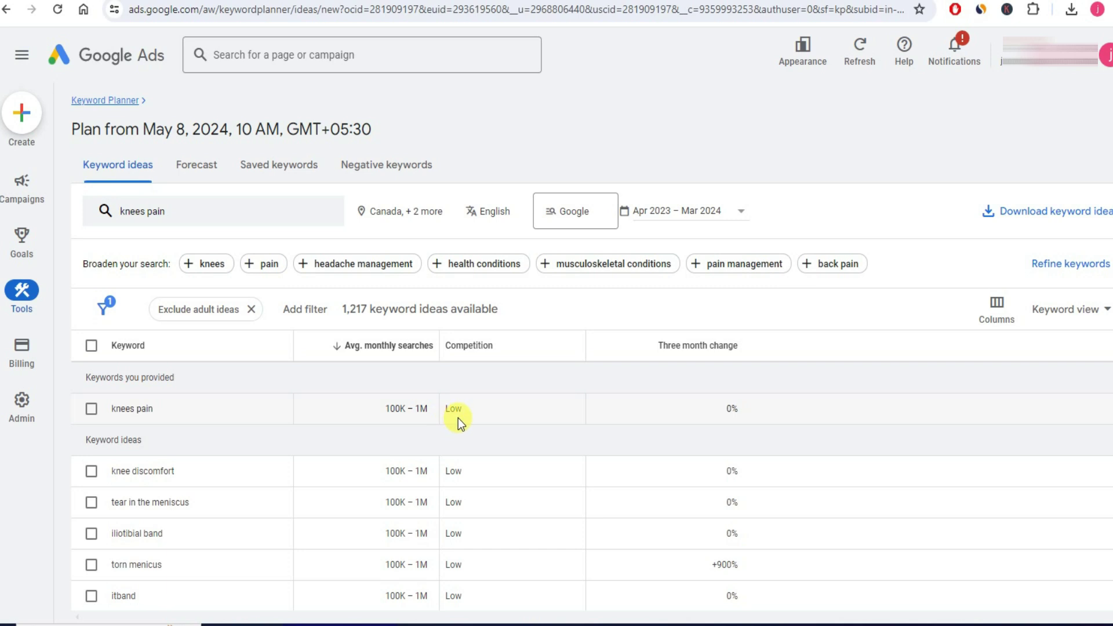
Examine the keyword ideas for search volume and competition, and bring up the Notepad note holding the chosen keyword.
scroll(453, 445, down, 5)
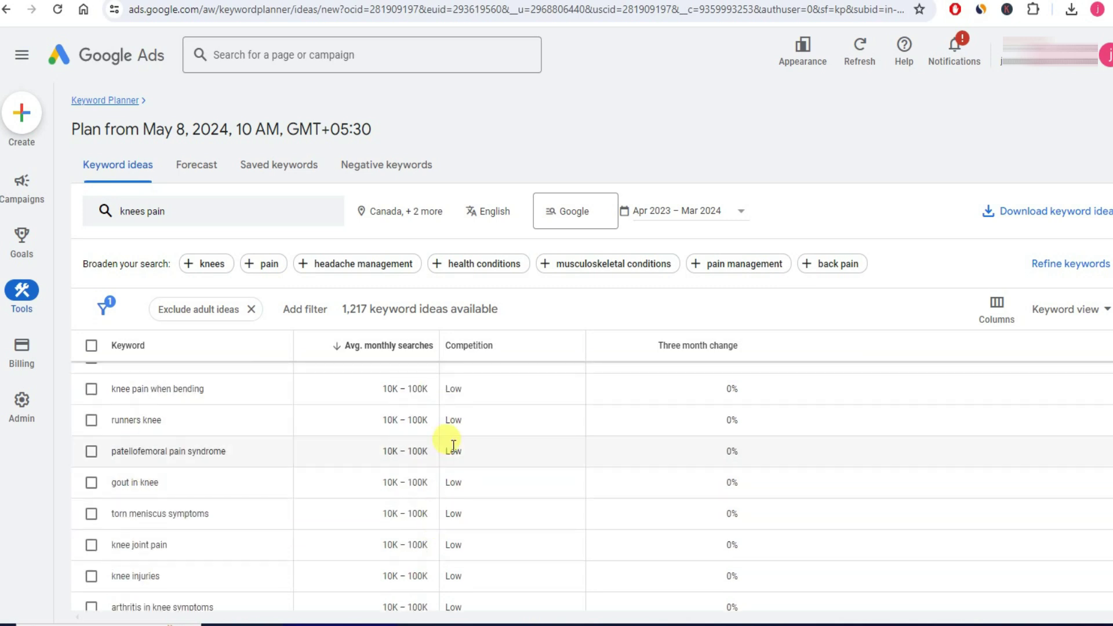
scroll(456, 488, down, 4)
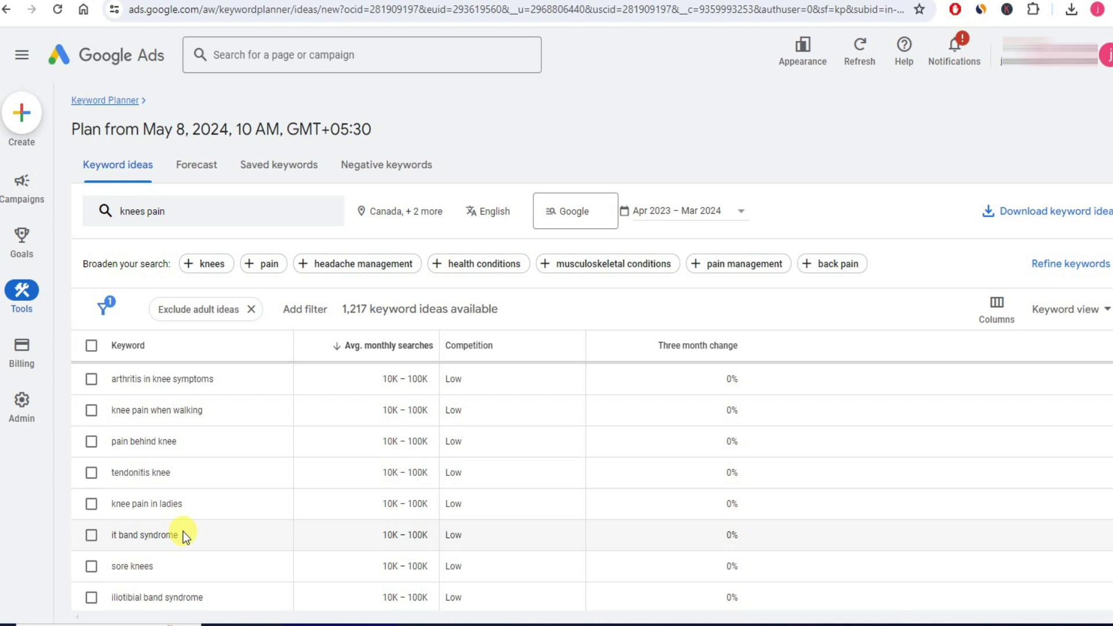
scroll(183, 530, down, 4)
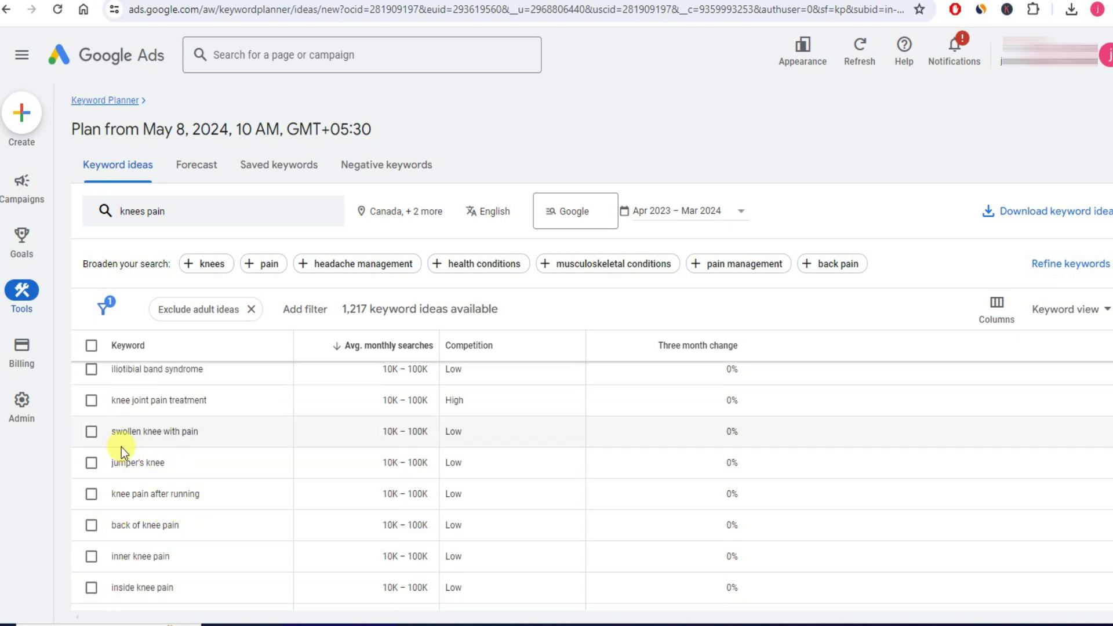
scroll(134, 458, down, 5)
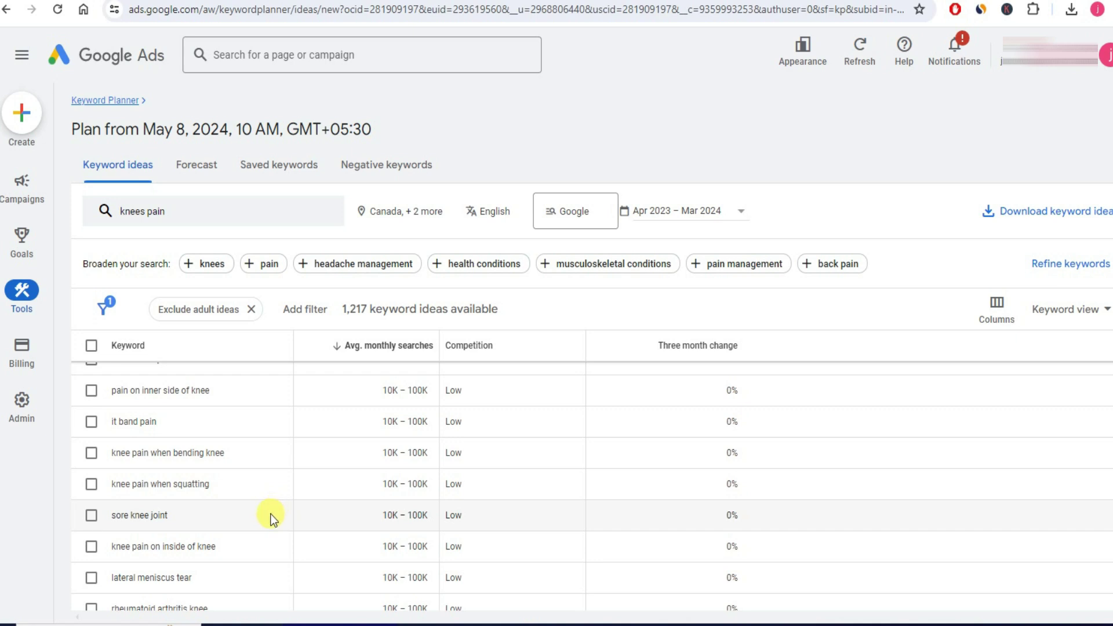
scroll(168, 463, down, 4)
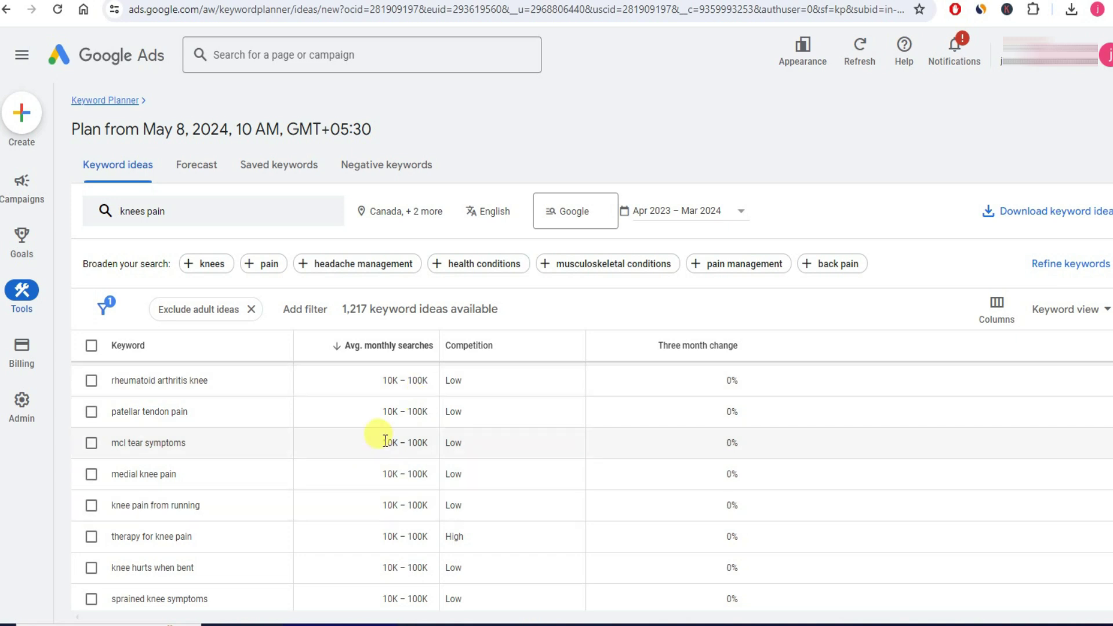
scroll(413, 472, down, 4)
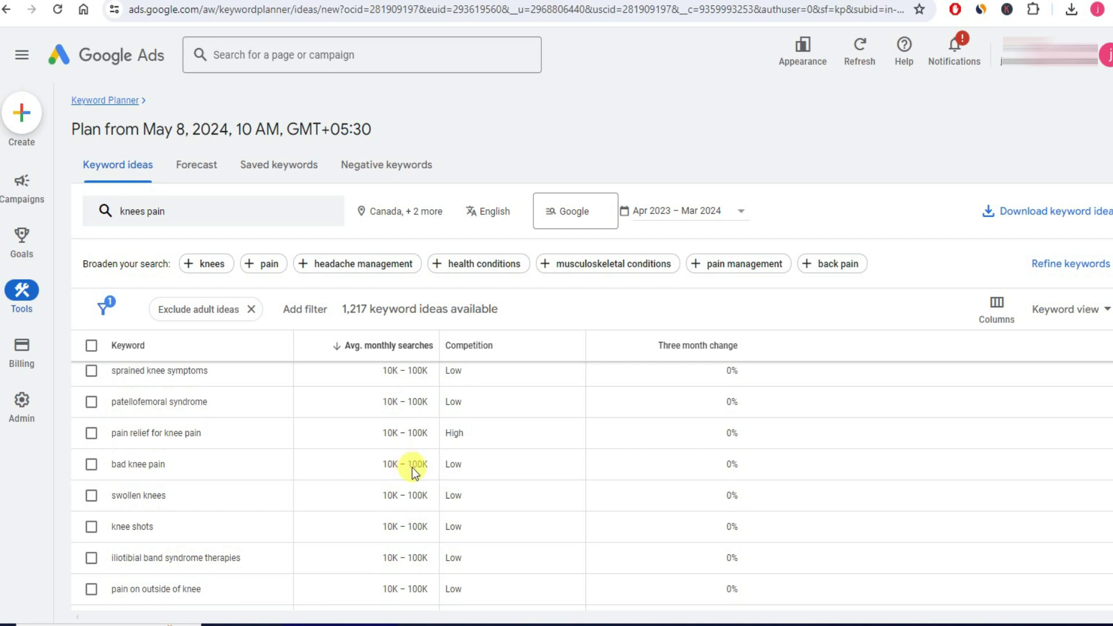
scroll(408, 464, down, 4)
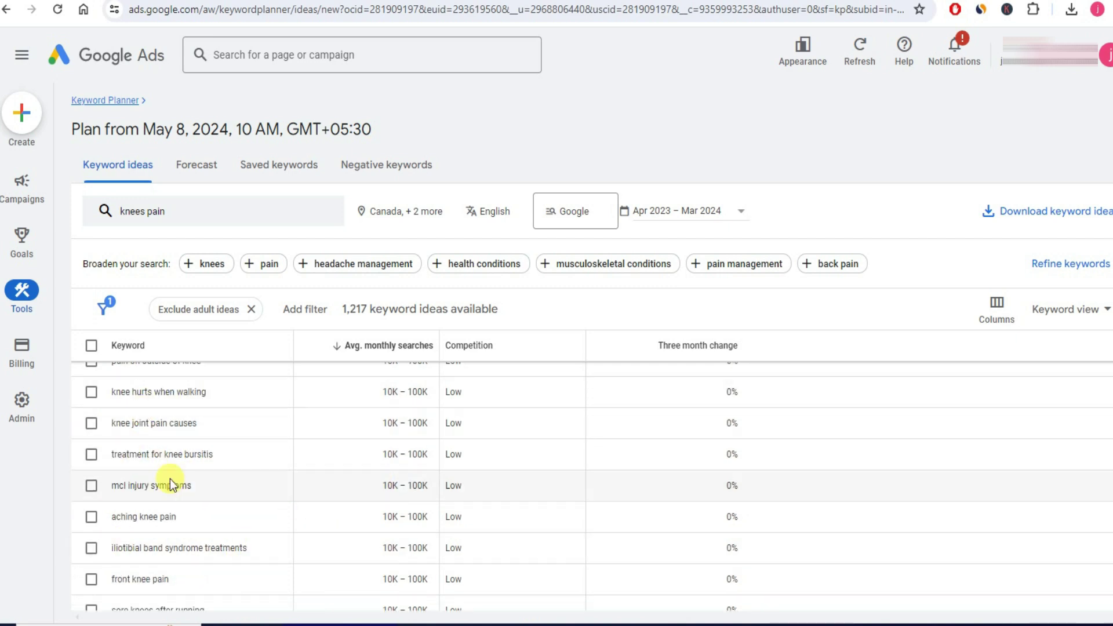
key(alt+Tab)
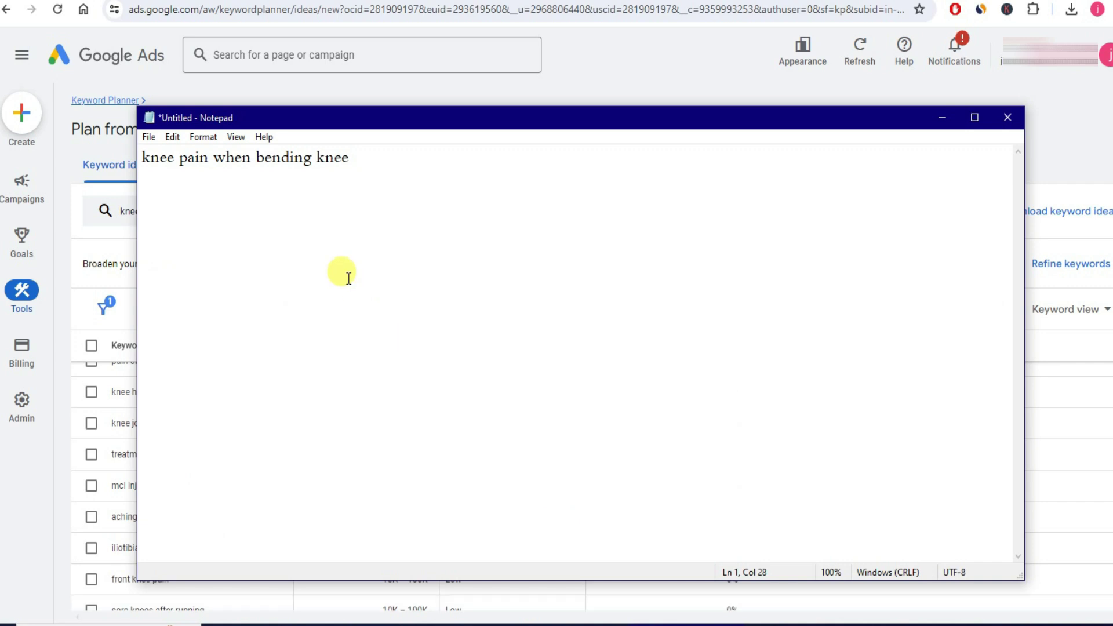
Review the earlier blog article prompt in ChatGPT and open the Keywords Everywhere prompt templates dialog.
scroll(349, 279, up, 11)
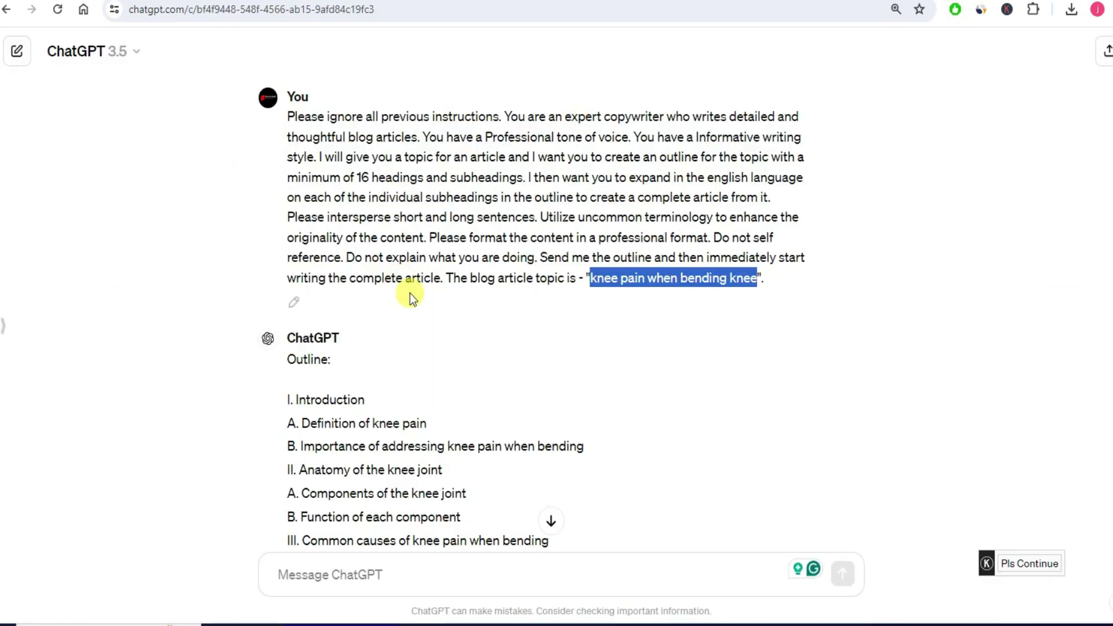
click(410, 292)
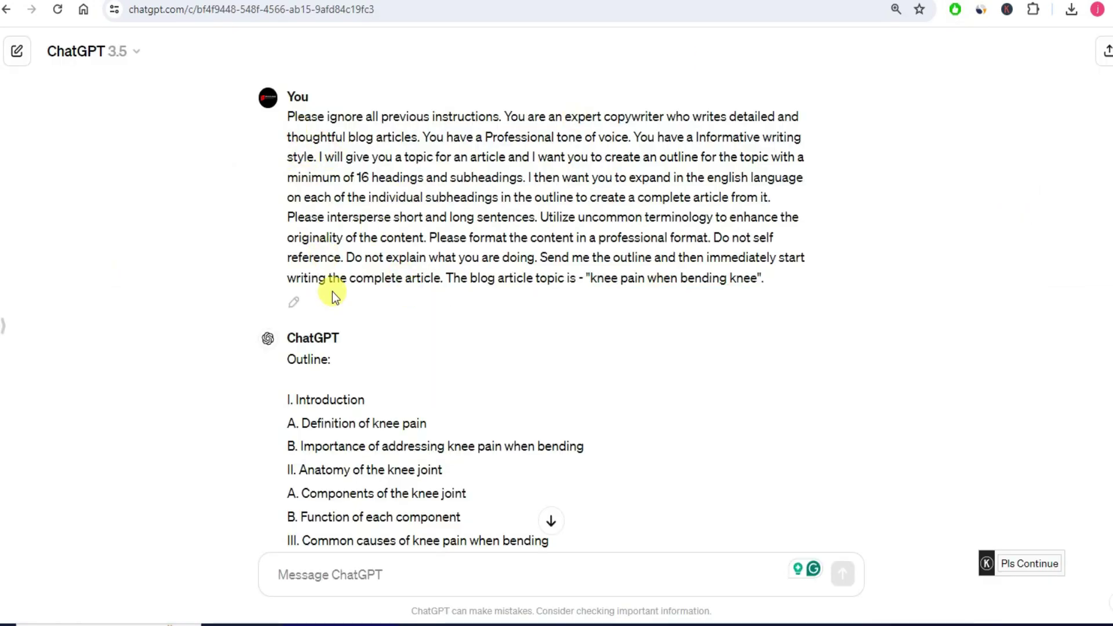
click(4, 333)
click(40, 494)
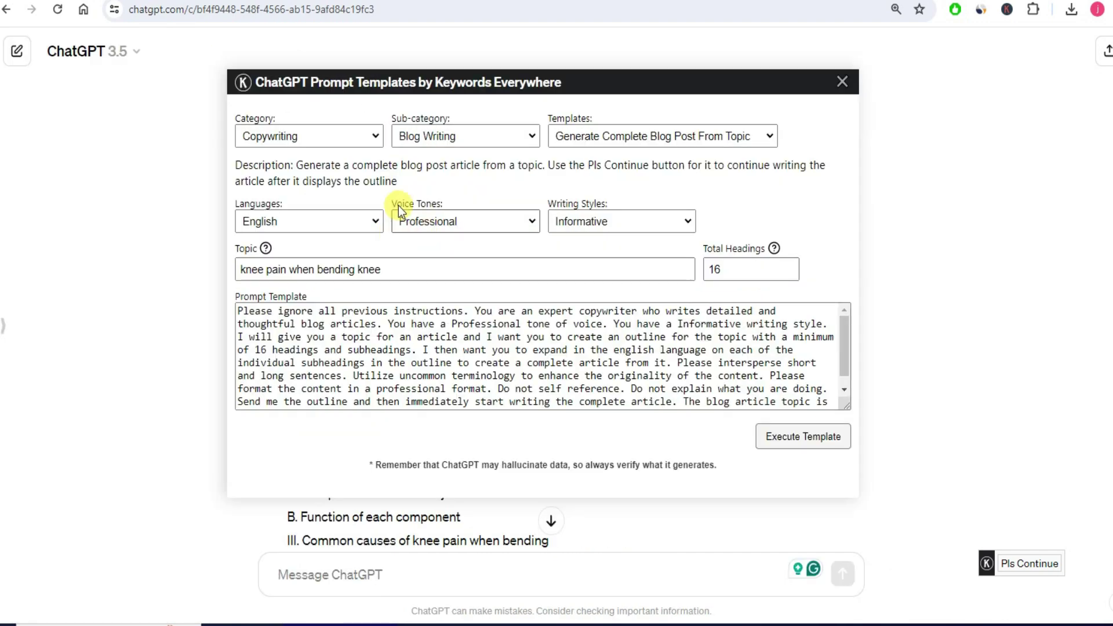
drag(534, 81, 551, 206)
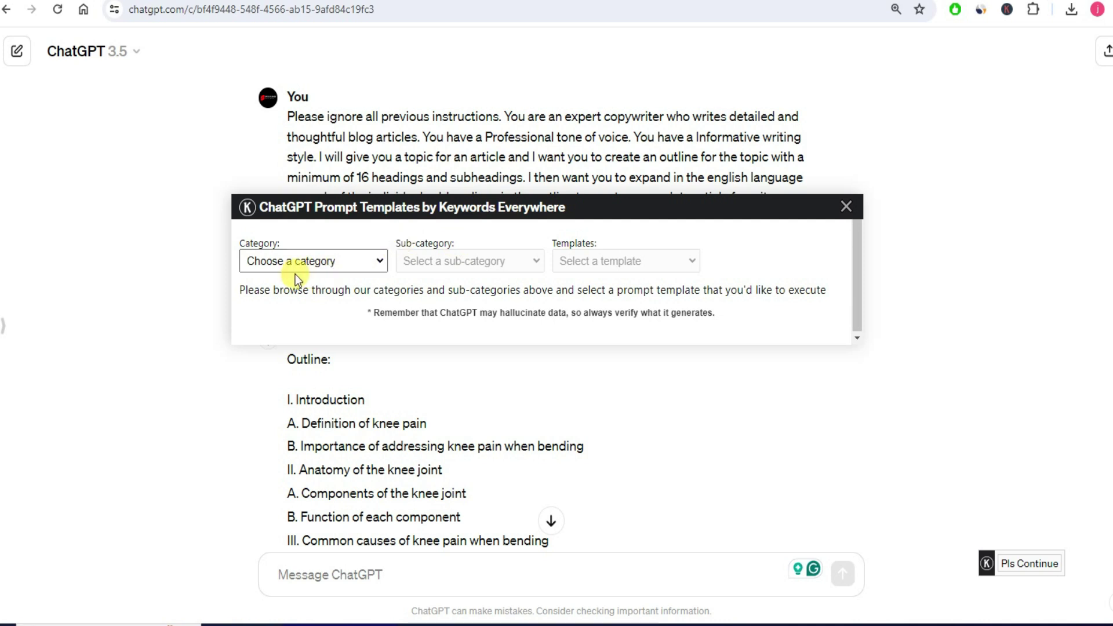
Choose the Copywriting category, the Blog Writing sub-category and the Generate Complete Blog Post From Topic template.
click(329, 265)
click(308, 294)
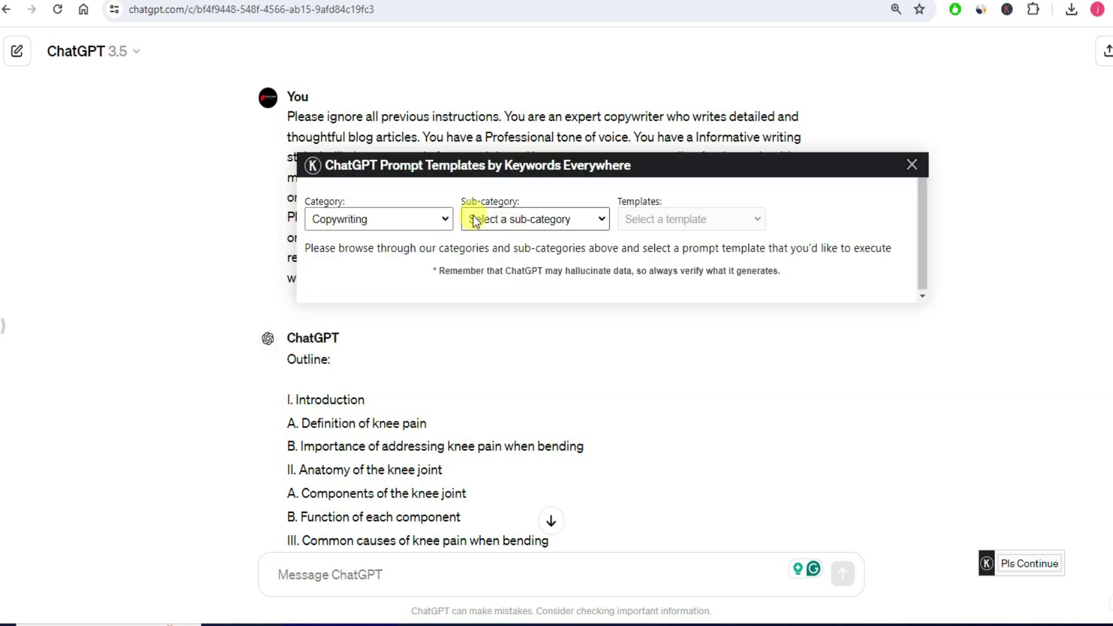
click(516, 217)
click(512, 255)
click(695, 221)
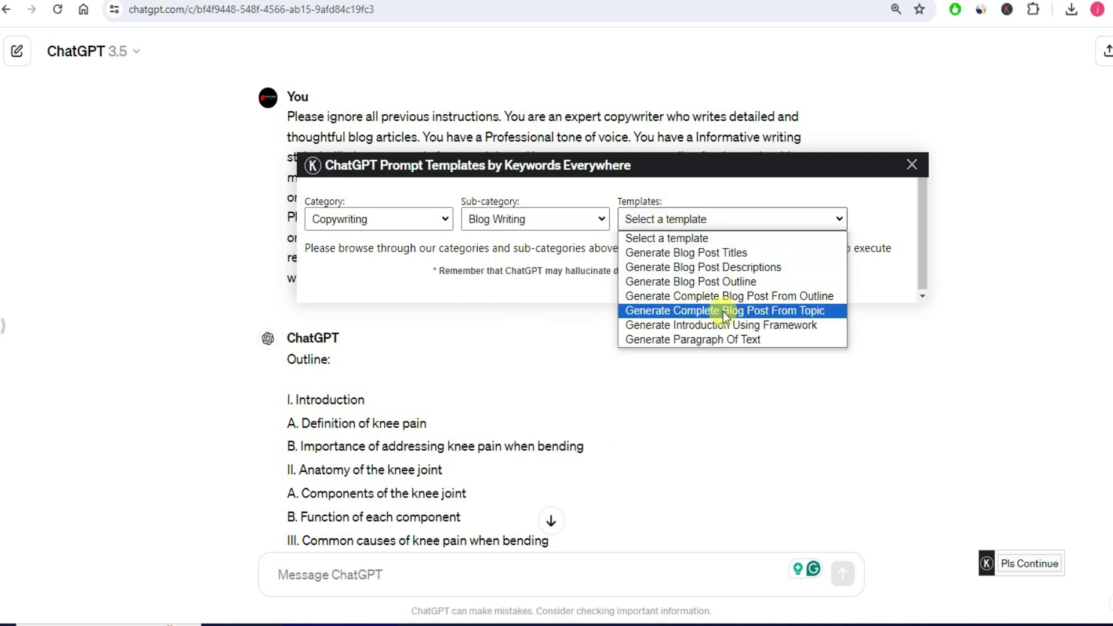
click(771, 316)
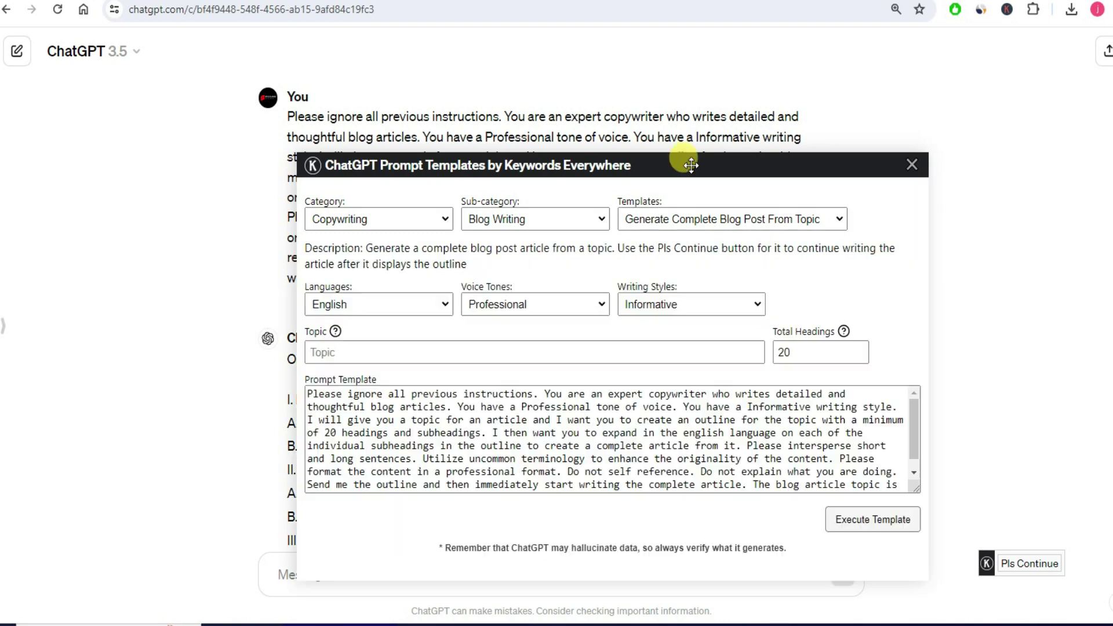
Set the topic to "knee pain when bending knee" with 20 total headings and execute the template.
click(384, 262)
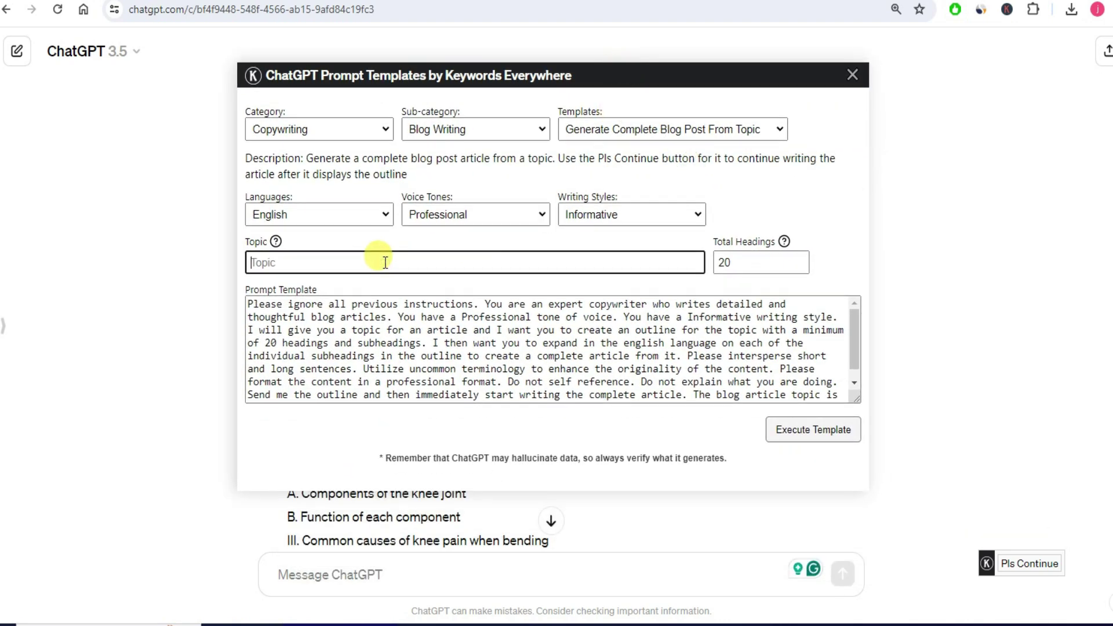
text(knee pain when bending knee)
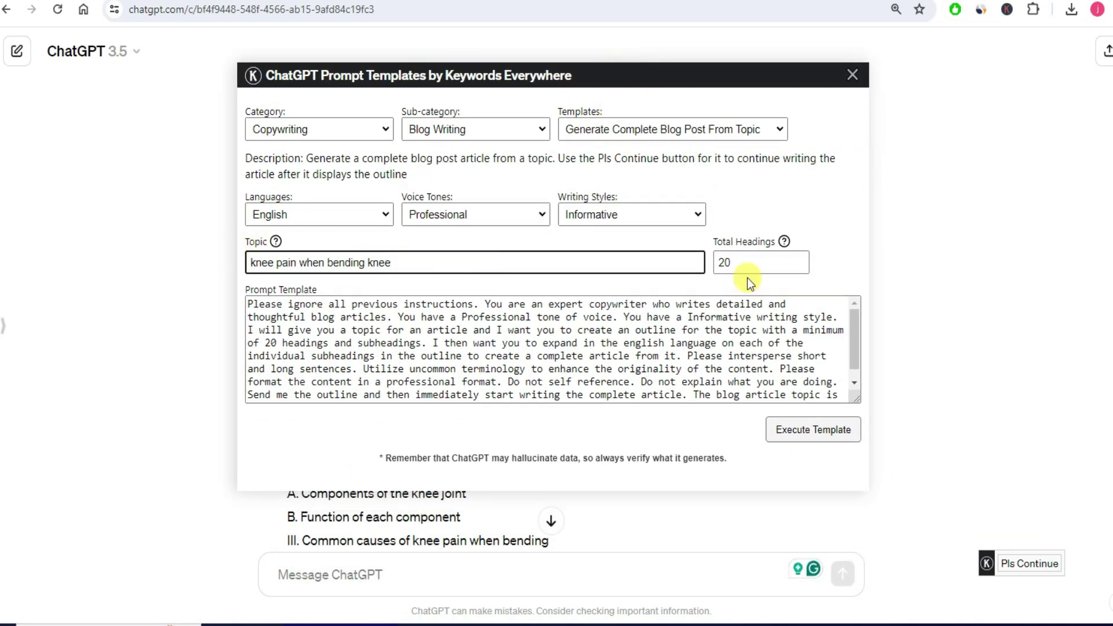
double_click(719, 262)
text(20)
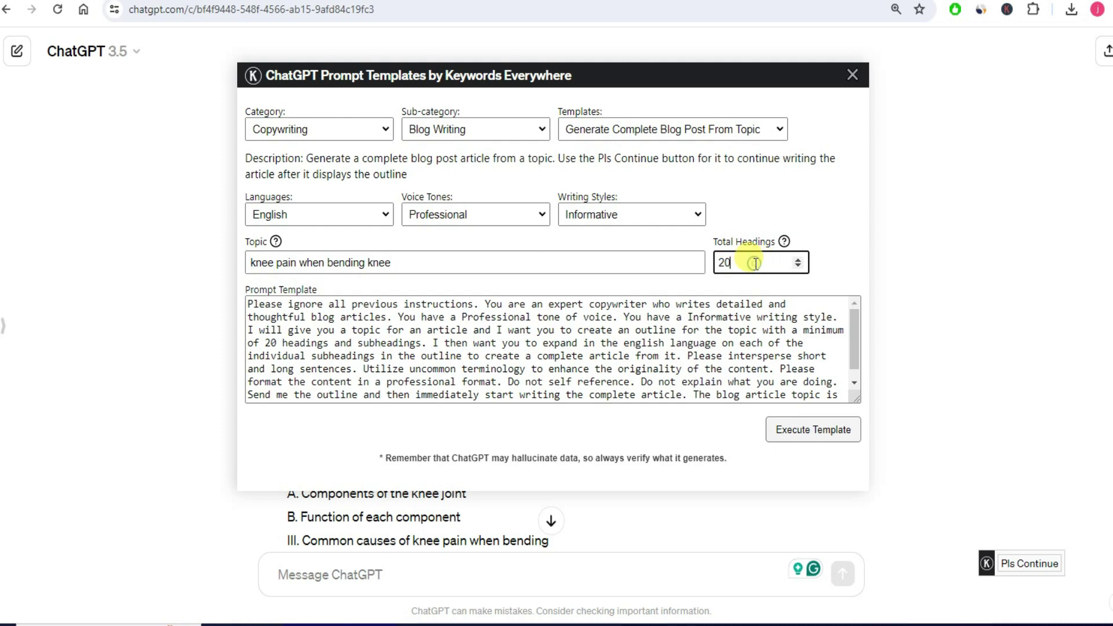
click(800, 438)
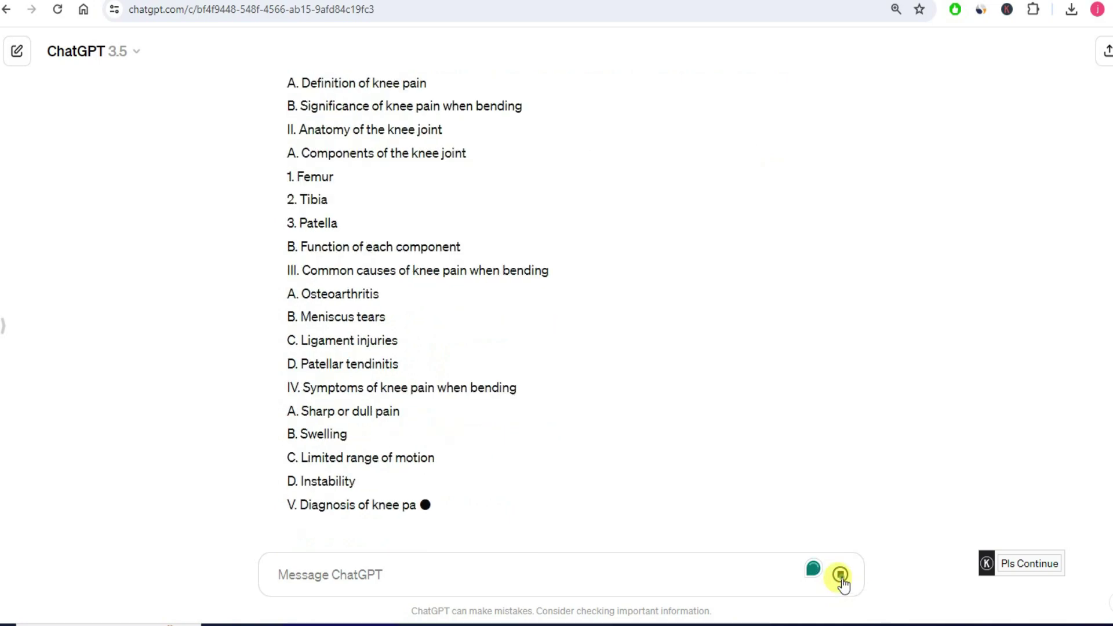
Stop the response being generated and return to the earlier prompt, outline and article on "knee pain when bending knee".
click(840, 576)
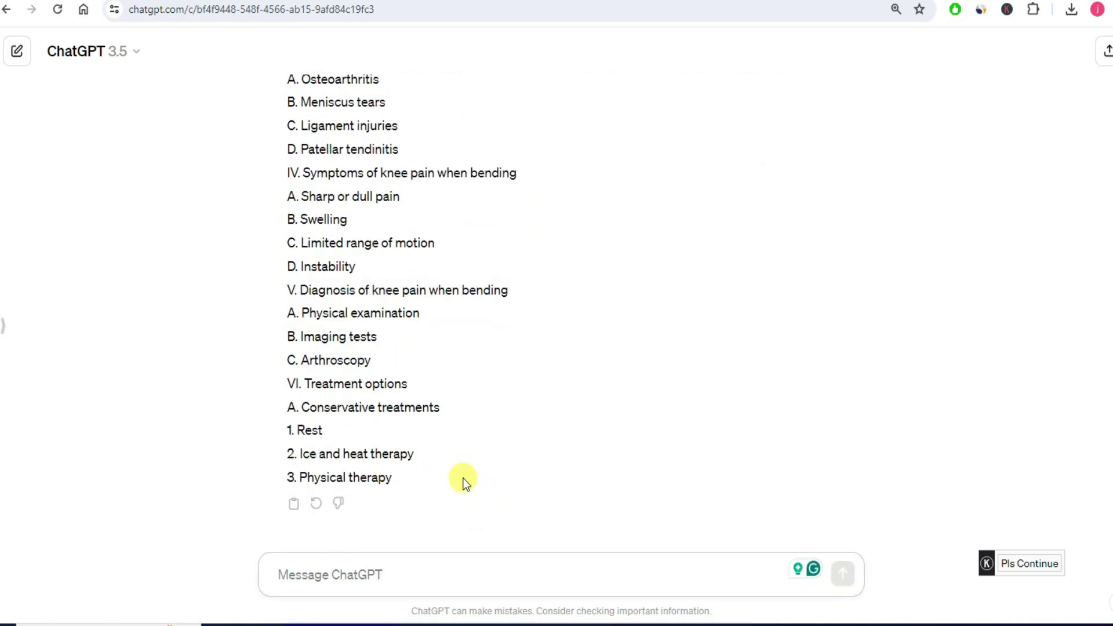
scroll(438, 443, up, 10)
scroll(435, 443, down, 15)
scroll(436, 439, up, 12)
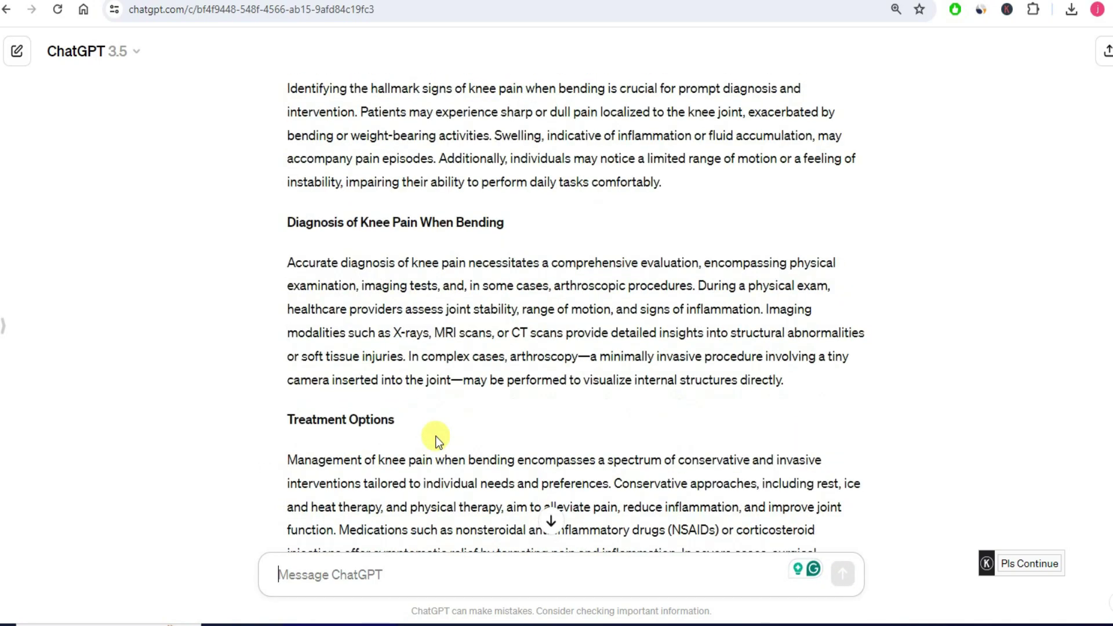
scroll(436, 432, up, 10)
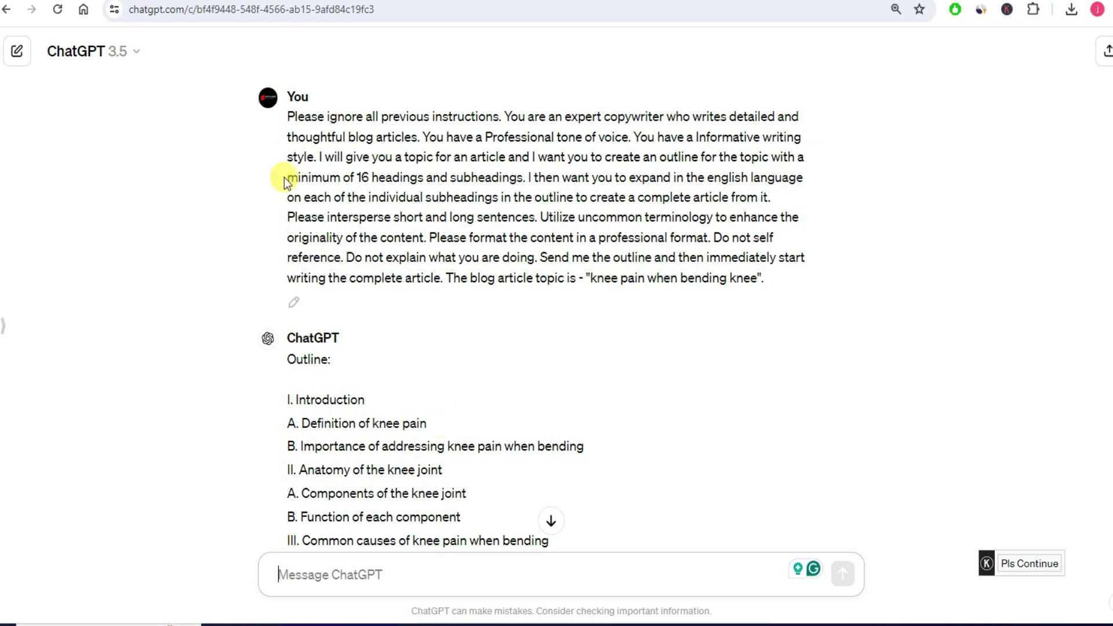
scroll(429, 328, down, 20)
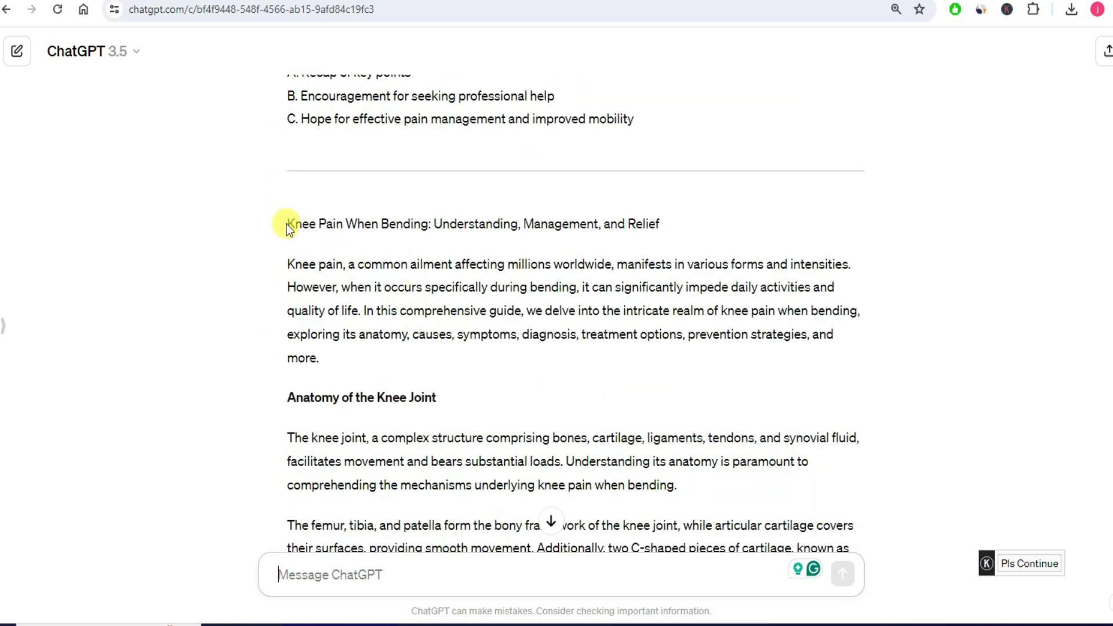
Read through the generated article's title, introduction and section headings, from the anatomy of the knee joint to the case studies.
drag(286, 224, 429, 232)
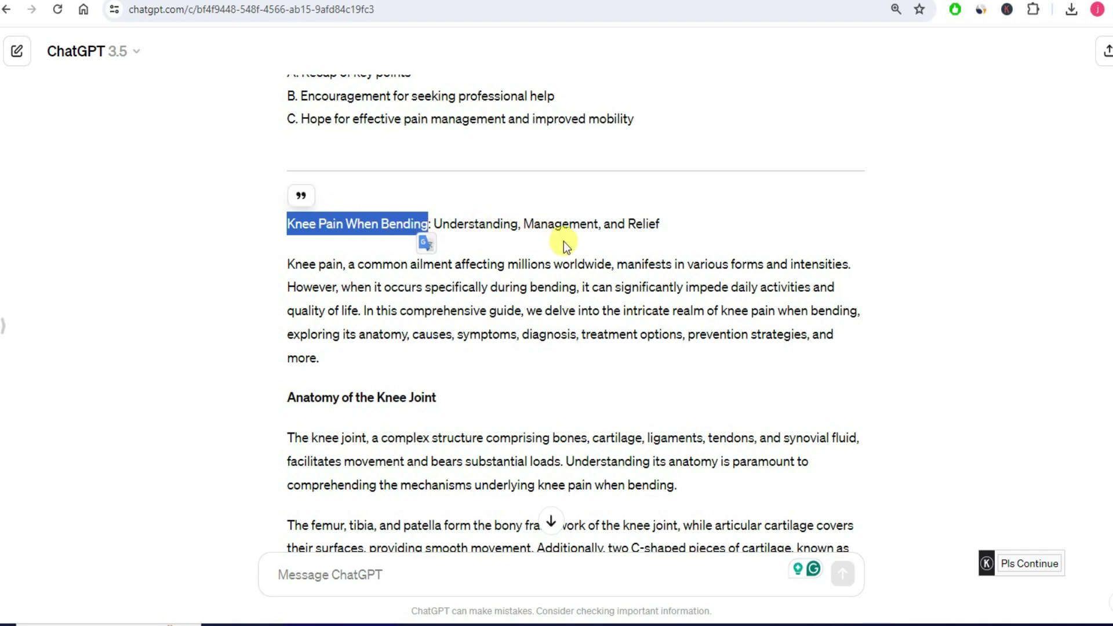
click(524, 259)
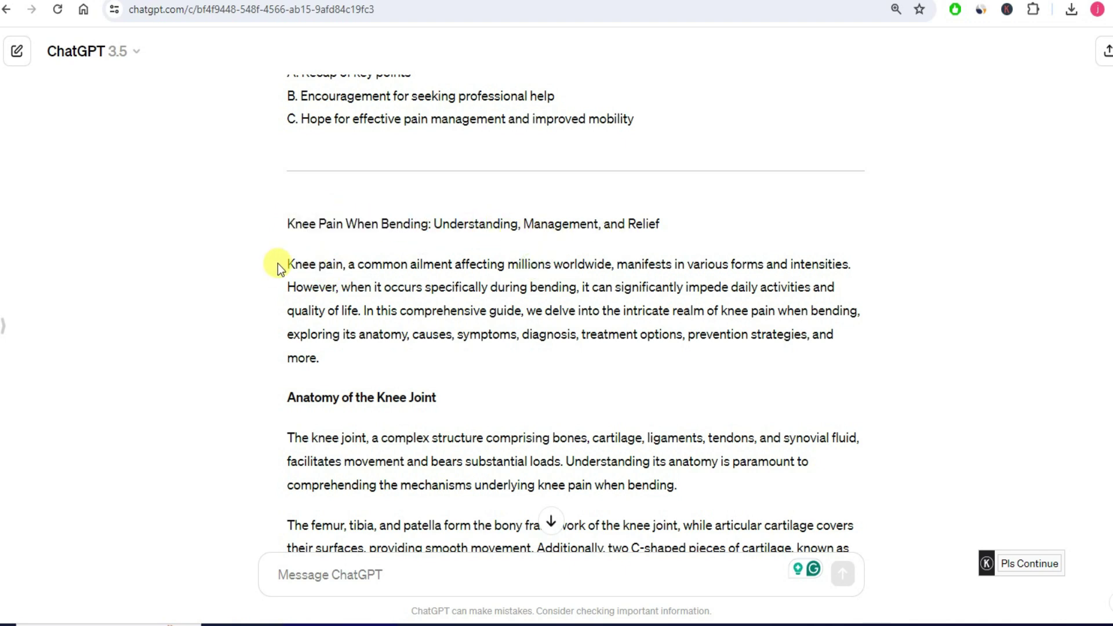
drag(277, 263, 342, 350)
click(342, 350)
drag(289, 399, 452, 398)
scroll(417, 409, down, 8)
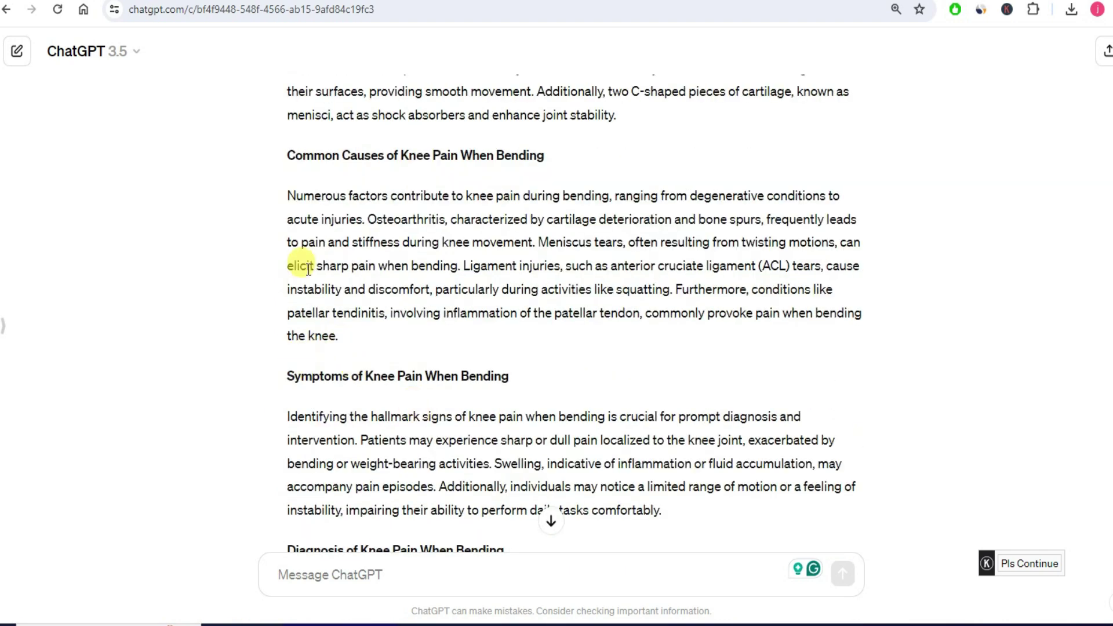
drag(289, 154, 545, 156)
drag(288, 376, 510, 381)
click(542, 398)
scroll(527, 400, down, 6)
scroll(385, 281, down, 3)
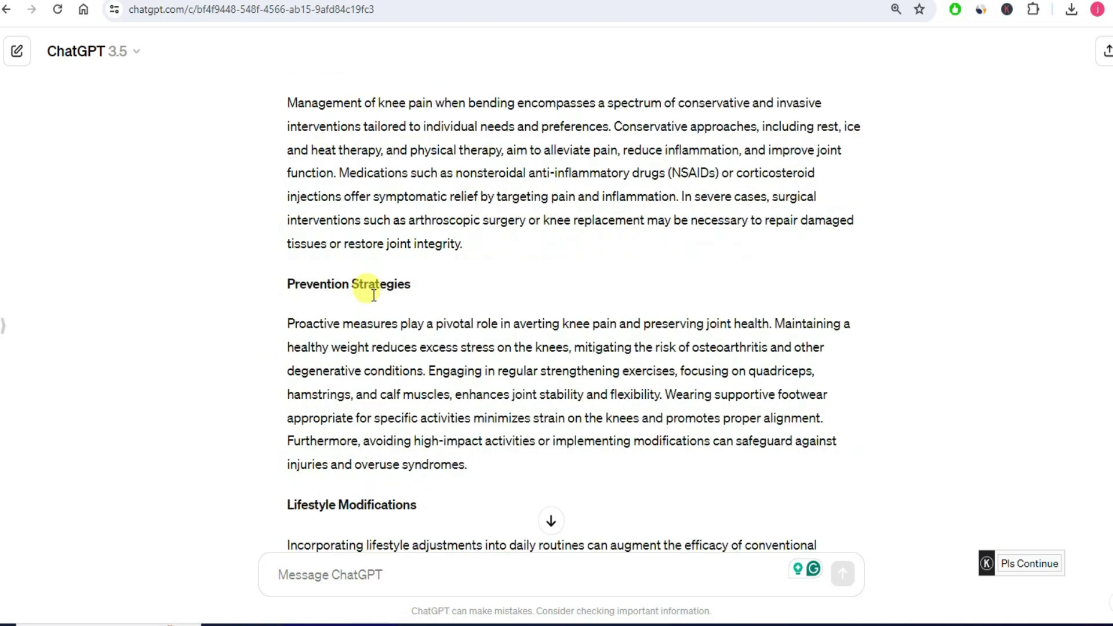
scroll(373, 295, down, 15)
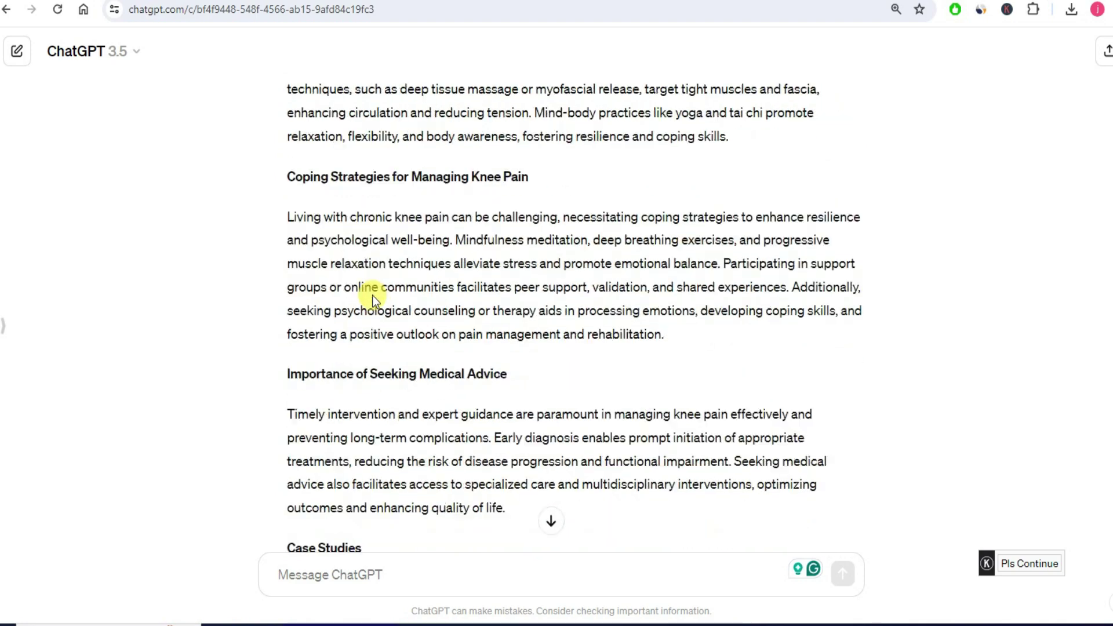
scroll(372, 295, down, 10)
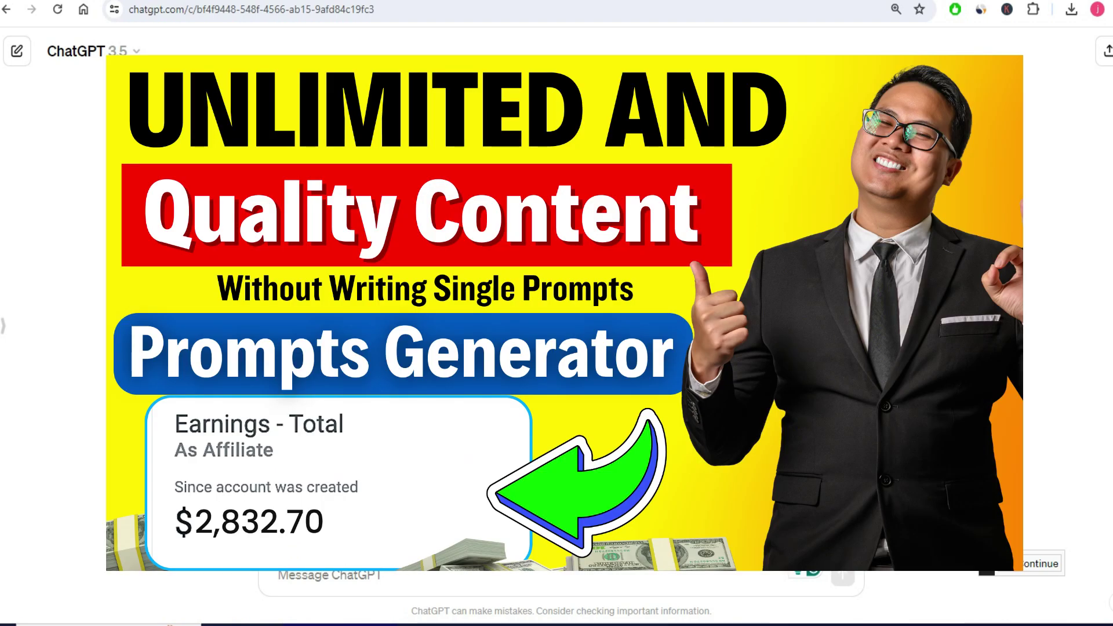
Switch from Keyword Planner back to the ChatGPT chat and review the blog prompt, the outline and the start of the article.
scroll(370, 294, up, 10)
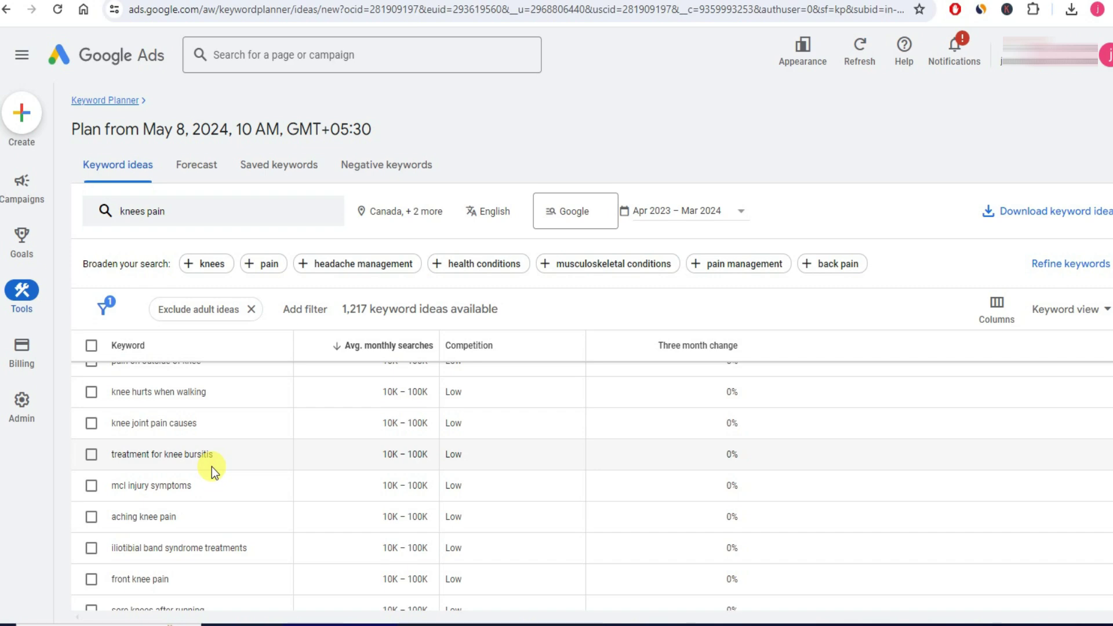
click(772, 3)
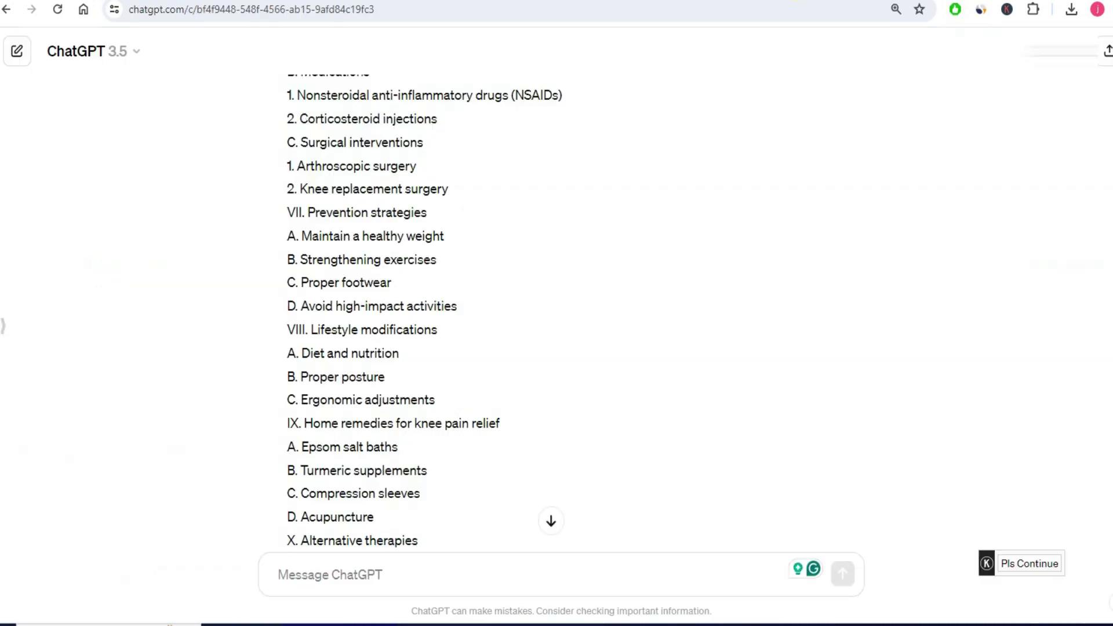
scroll(446, 252, up, 15)
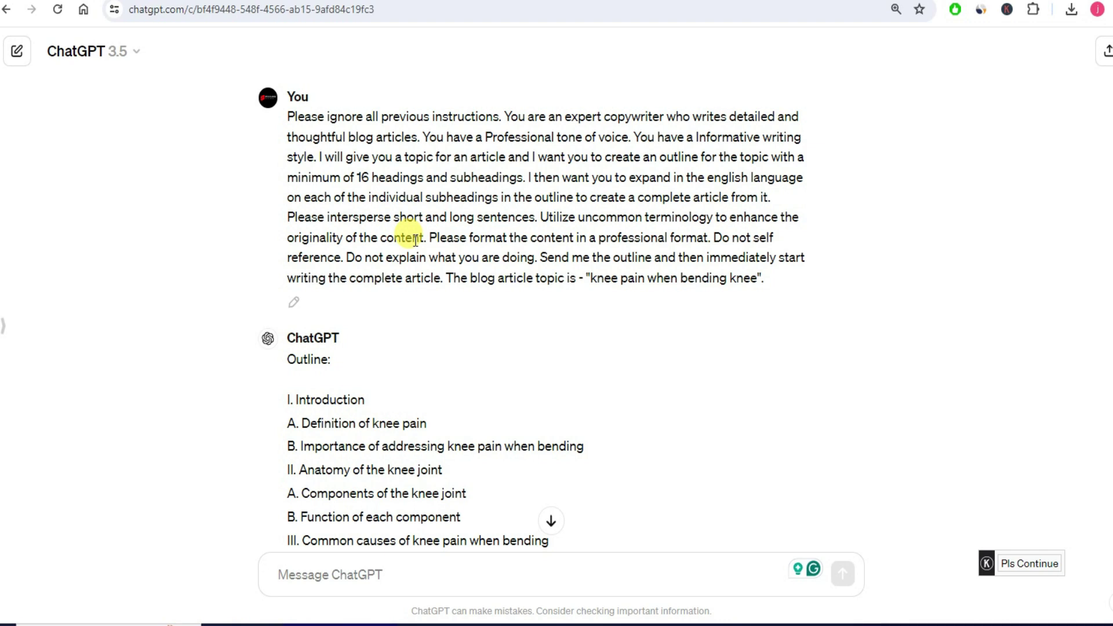
scroll(381, 294, down, 20)
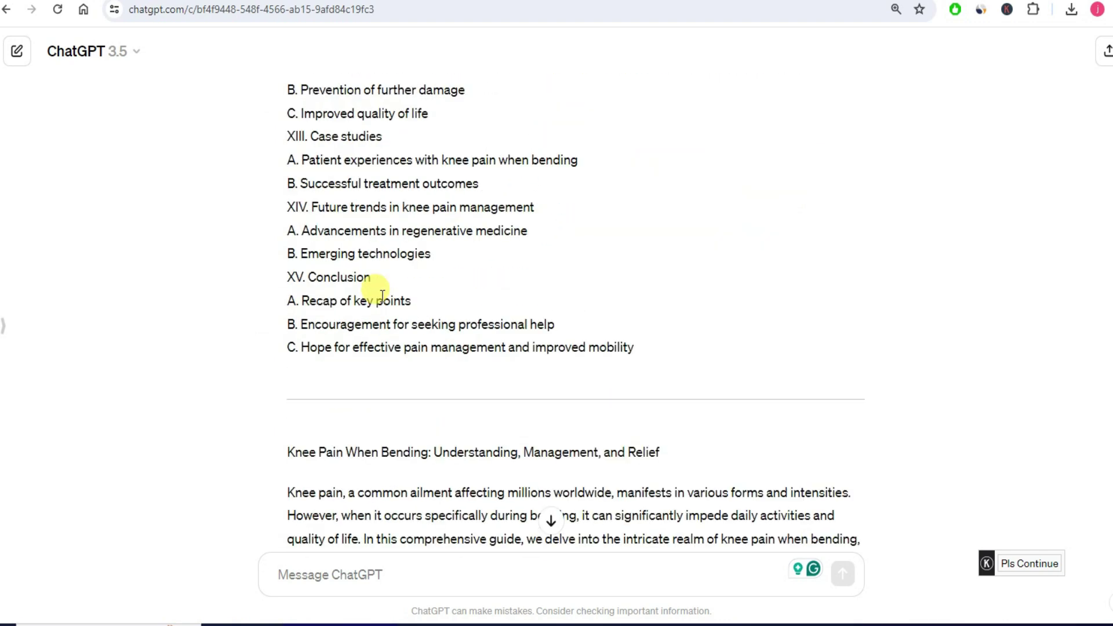
scroll(579, 302, down, 4)
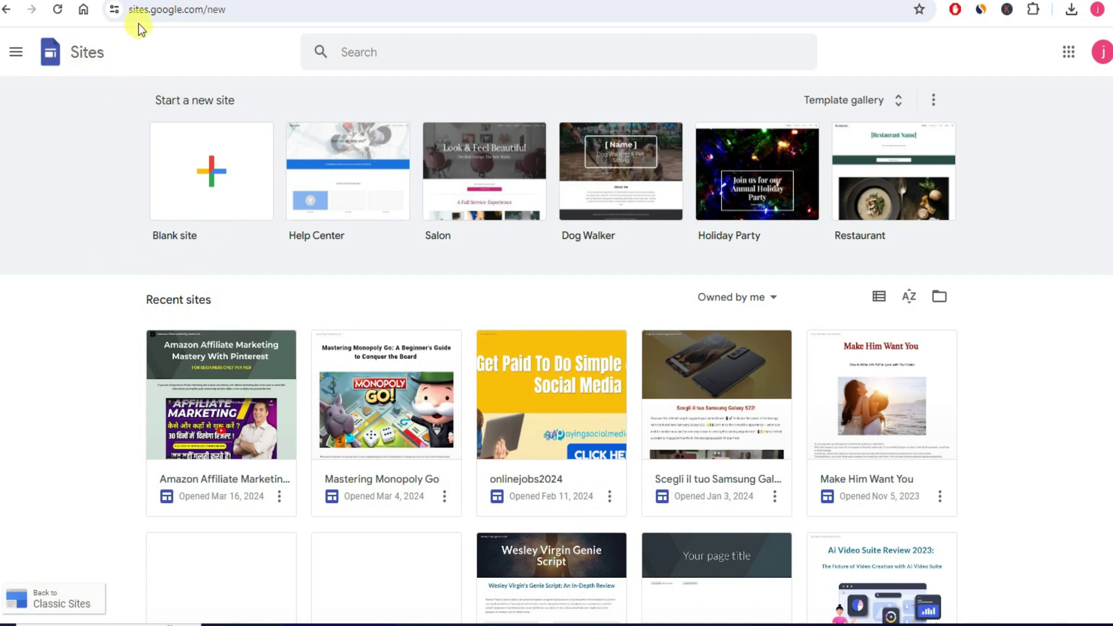
Create a blank site in Google Sites and set both the document name and the site name to "Knee Pain Relief".
click(203, 176)
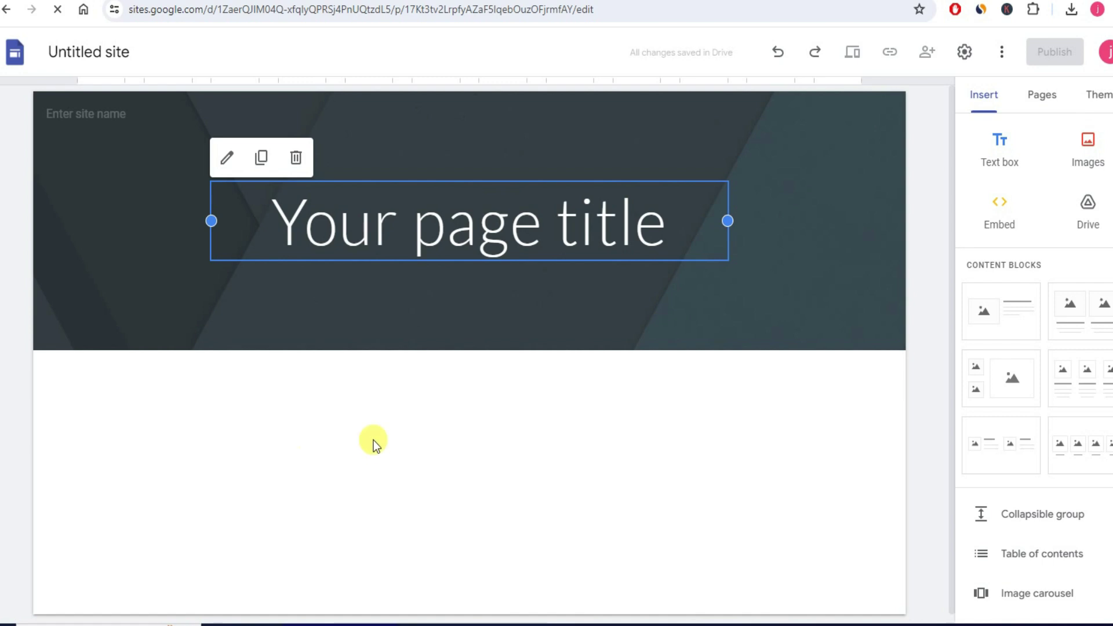
scroll(373, 429, down, 1)
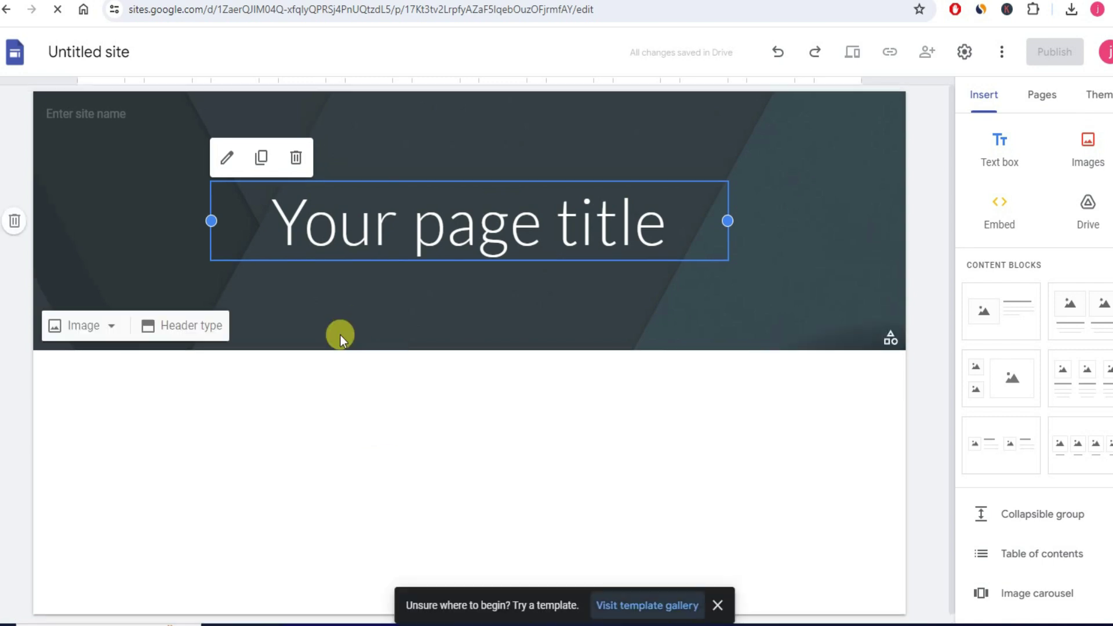
click(80, 47)
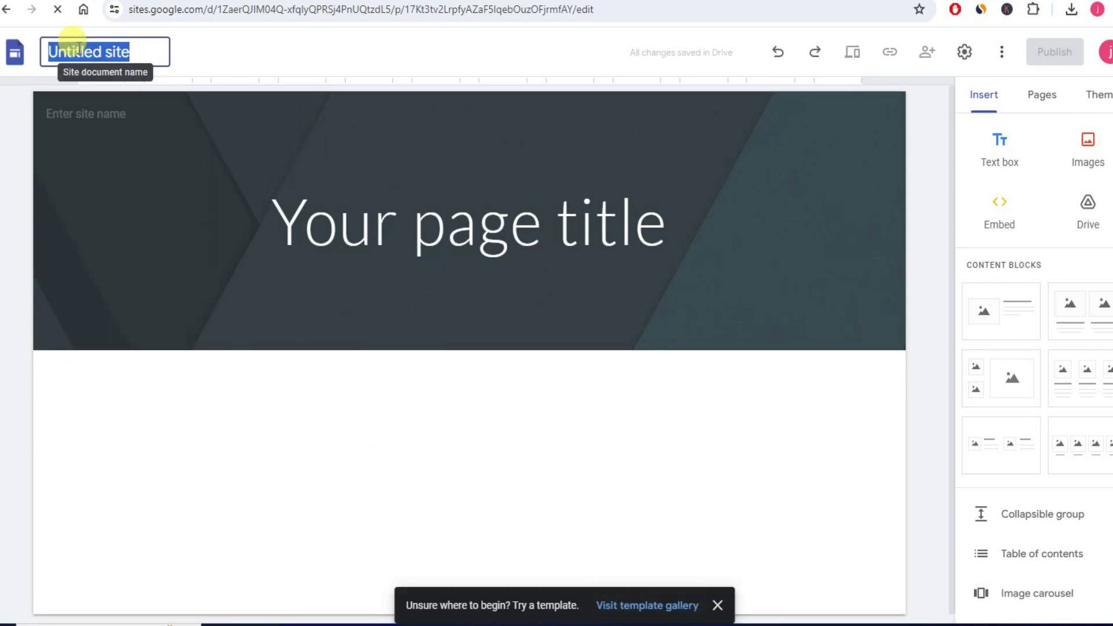
text(Knee Pain Relief)
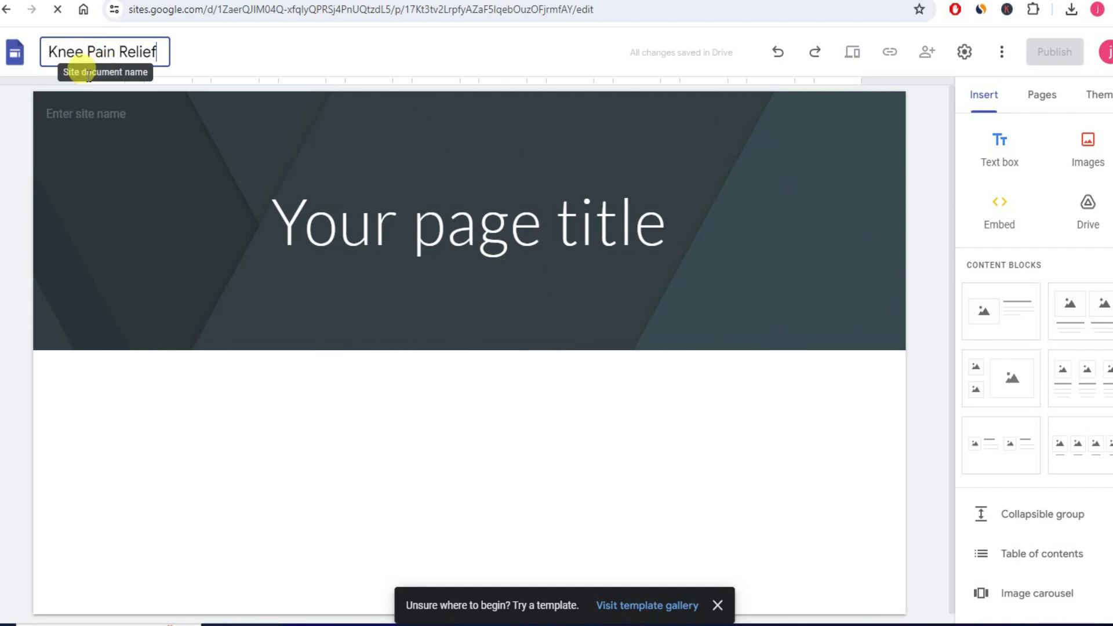
click(95, 113)
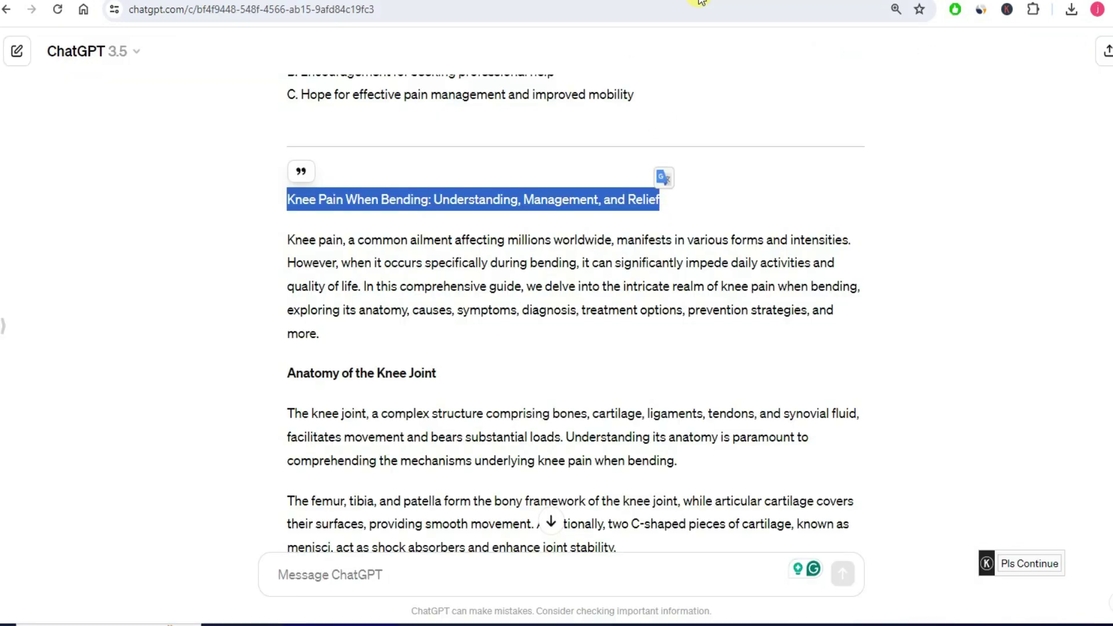
Replace the header's page title with the article title "Knee Pain When Bending: Understanding, Management, and Relief" from ChatGPT.
click(454, 223)
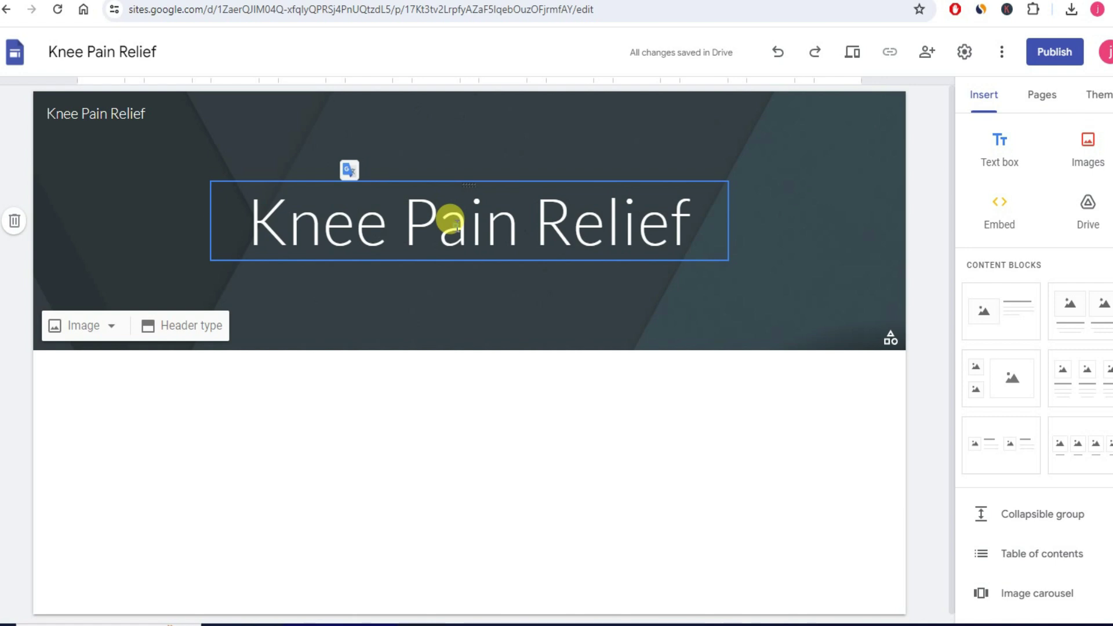
triple_click(455, 223)
text(Knee Pain When Bending: Understanding, Management, and Relief)
click(326, 328)
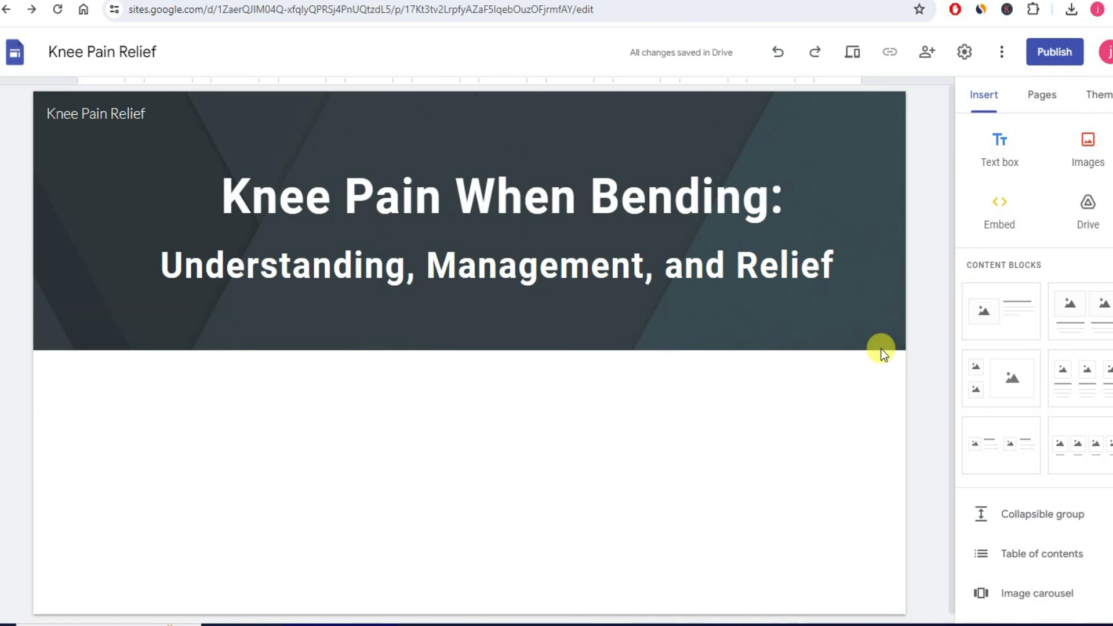
Browse horizontal "knees pain" photos on Pexels and upload a photo of hands holding a knee below the site's header.
click(1087, 152)
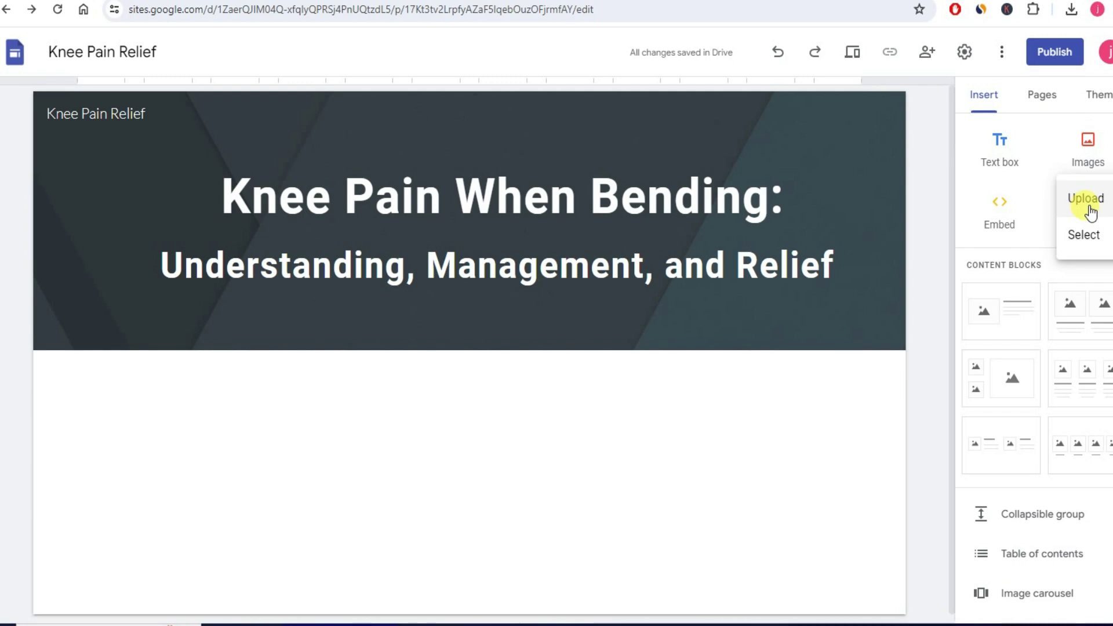
click(1090, 213)
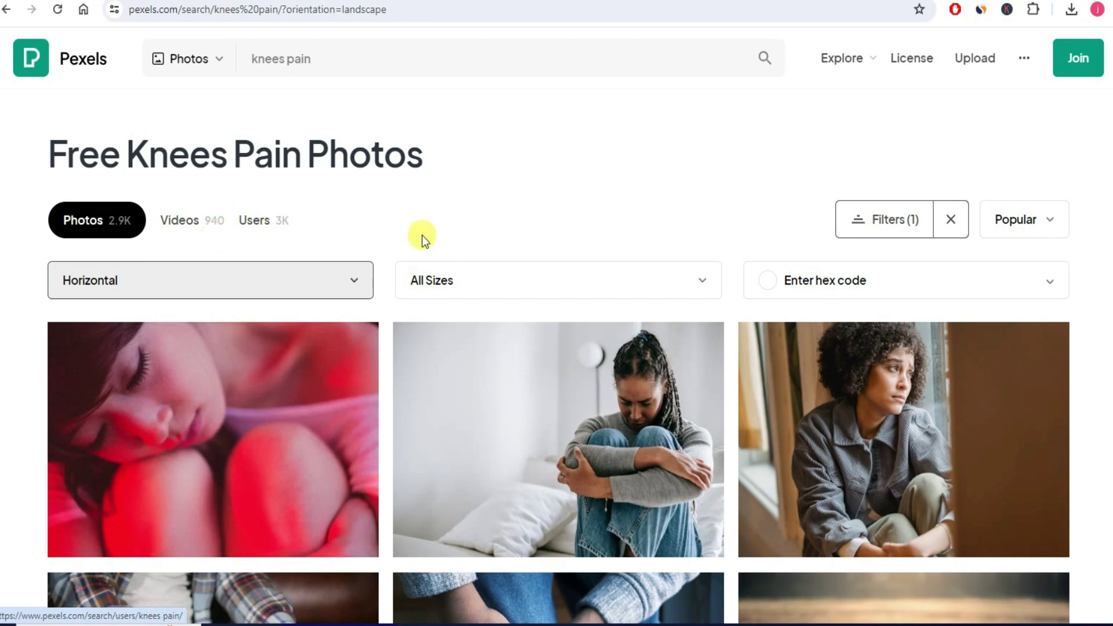
scroll(422, 236, down, 8)
scroll(285, 119, up, 8)
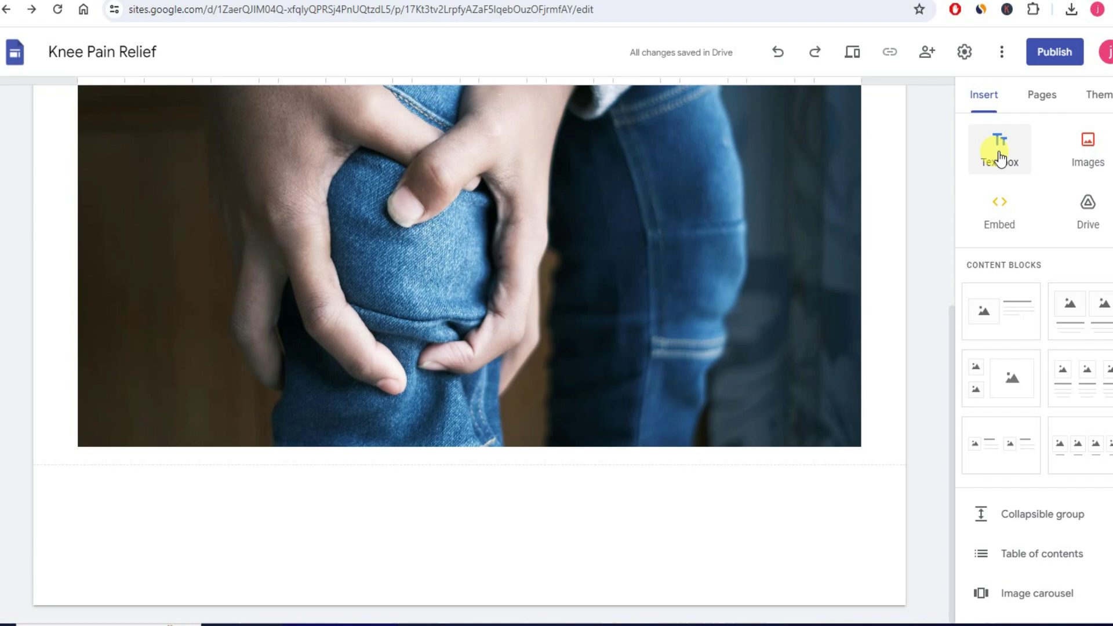
Add a text box below the knee photo and paste the ChatGPT article text from the introduction through the symptoms section.
click(999, 158)
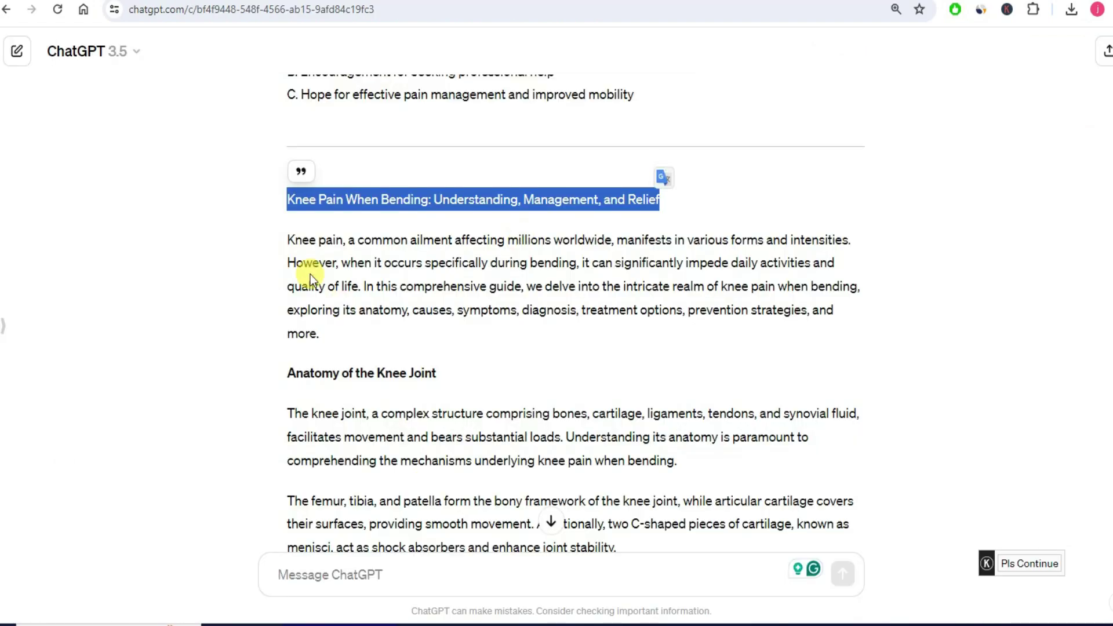
click(289, 254)
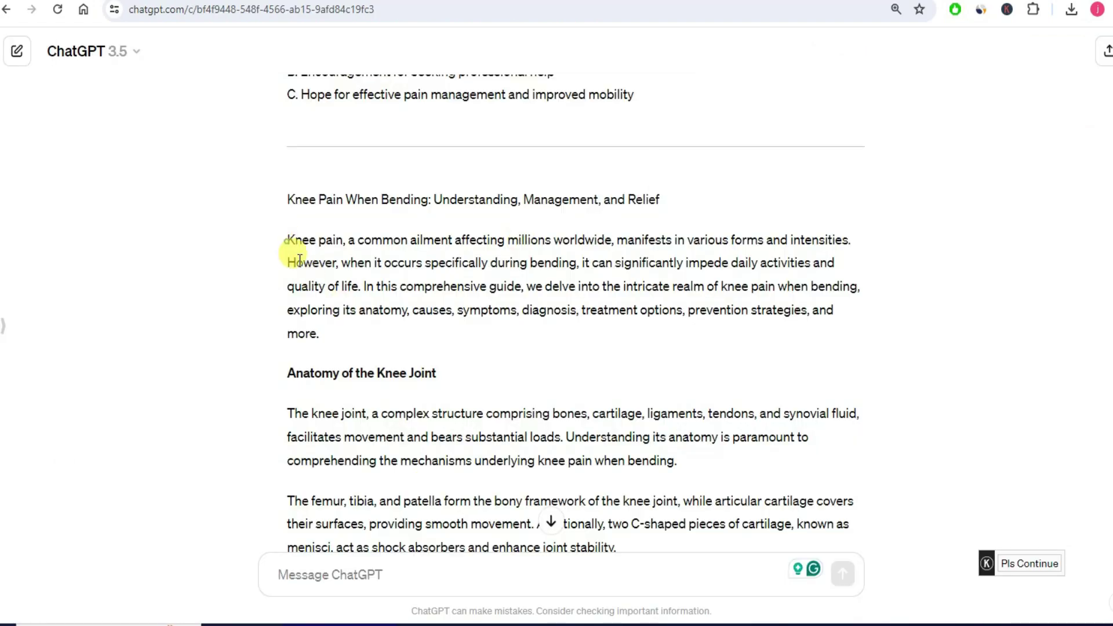
drag(288, 255, 355, 611)
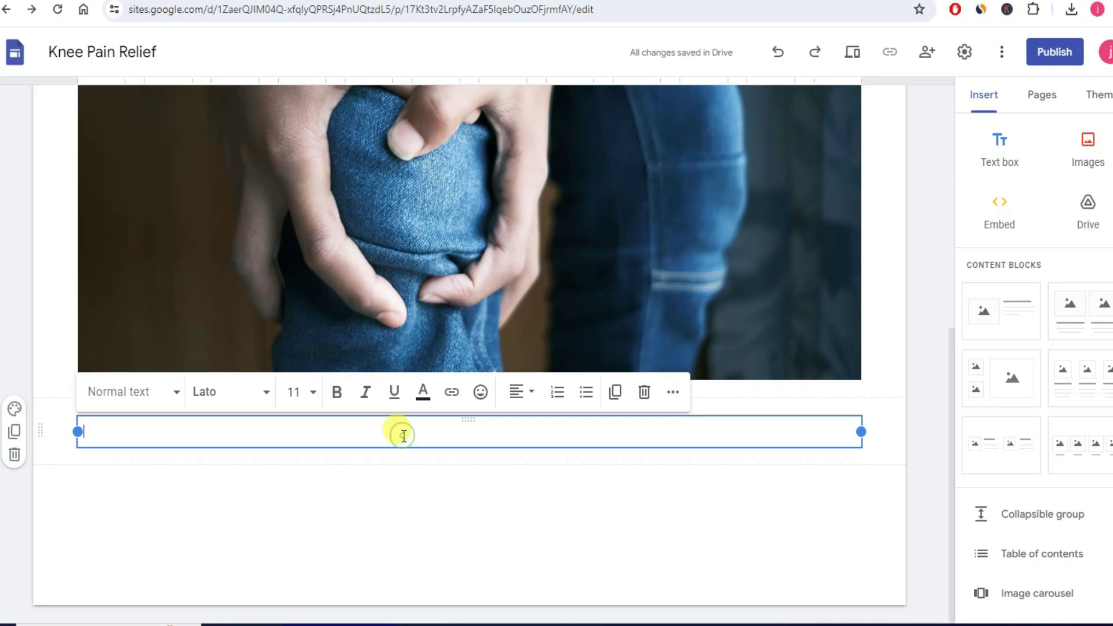
key(ctrl+v)
Apply a heading style to the section titles in the pasted text, and insert a second image below the text box.
scroll(290, 428, up, 4)
triple_click(154, 423)
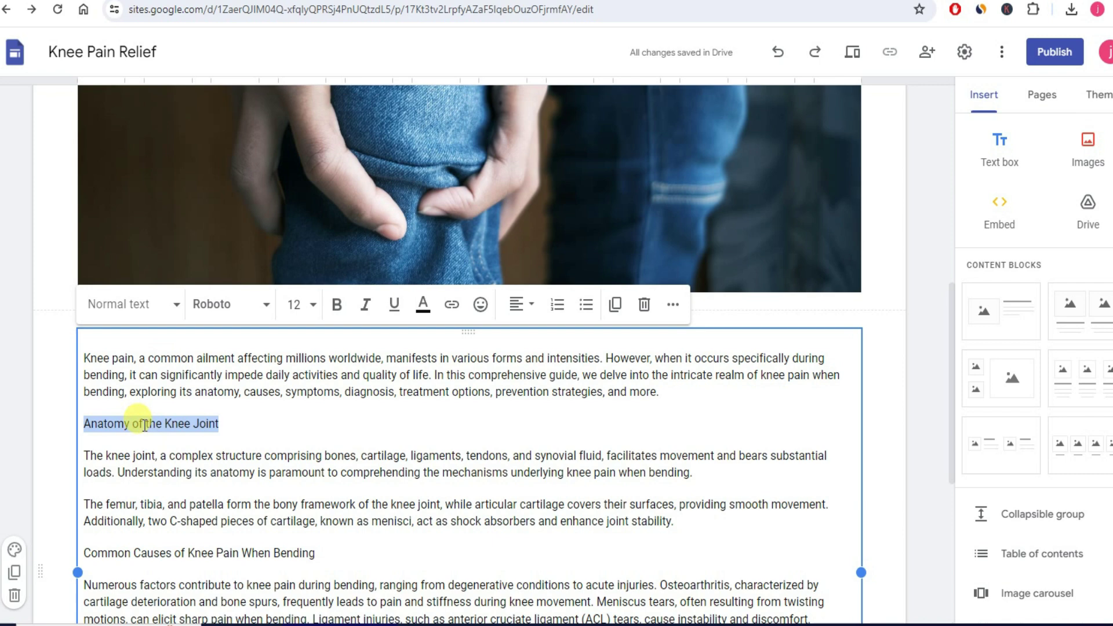
click(161, 317)
click(138, 431)
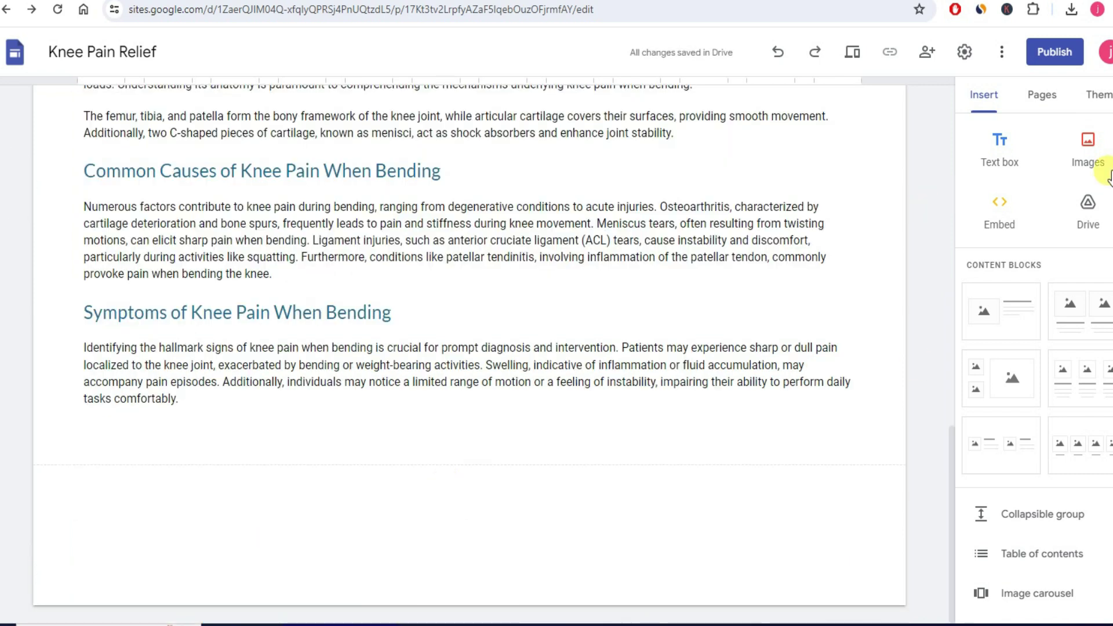
click(1088, 153)
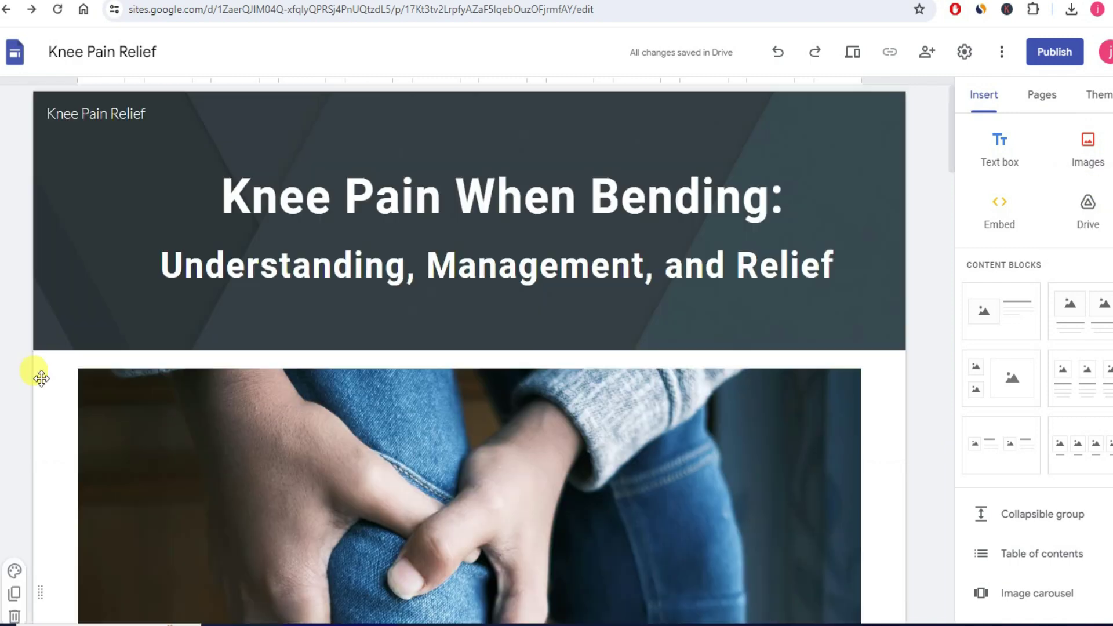
Review the assembled page from the header photo down through the article sections to Case Studies.
scroll(358, 333, down, 5)
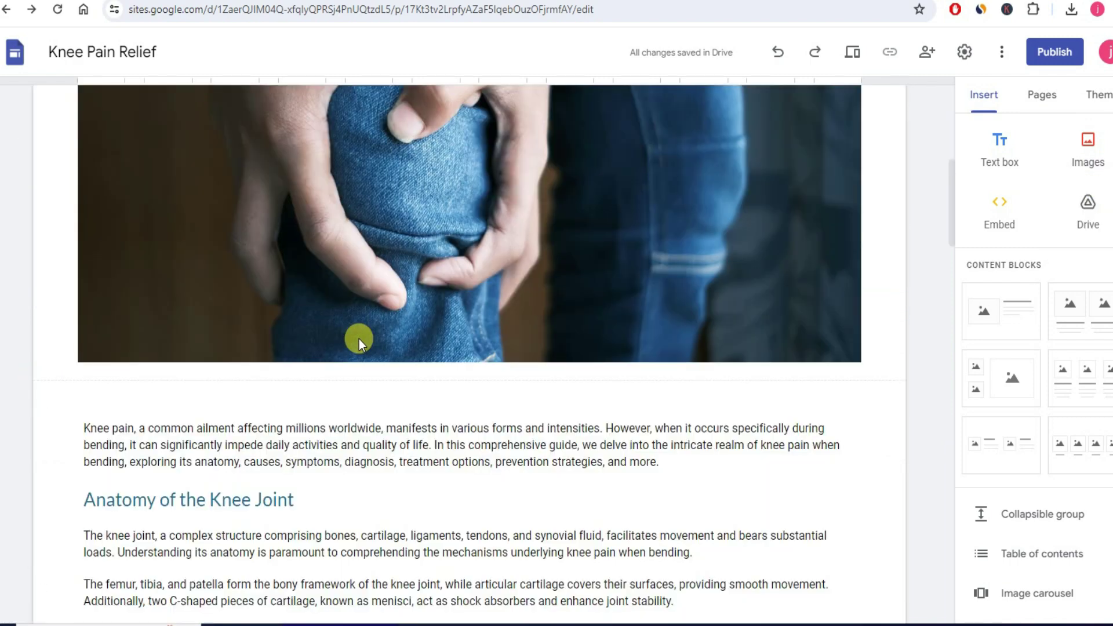
scroll(368, 333, down, 8)
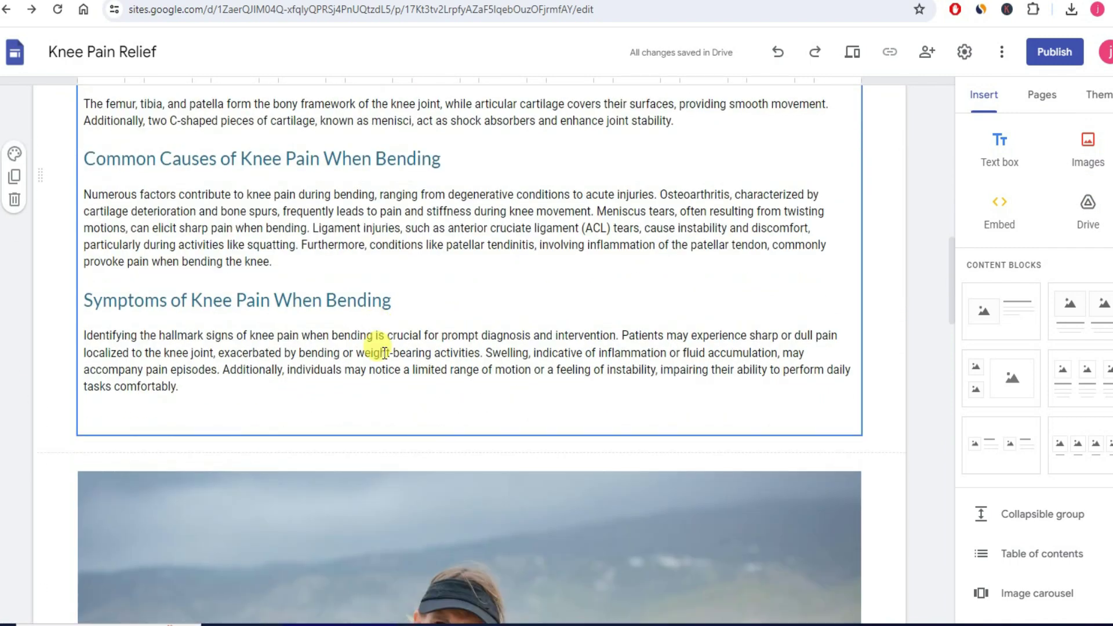
scroll(384, 353, down, 20)
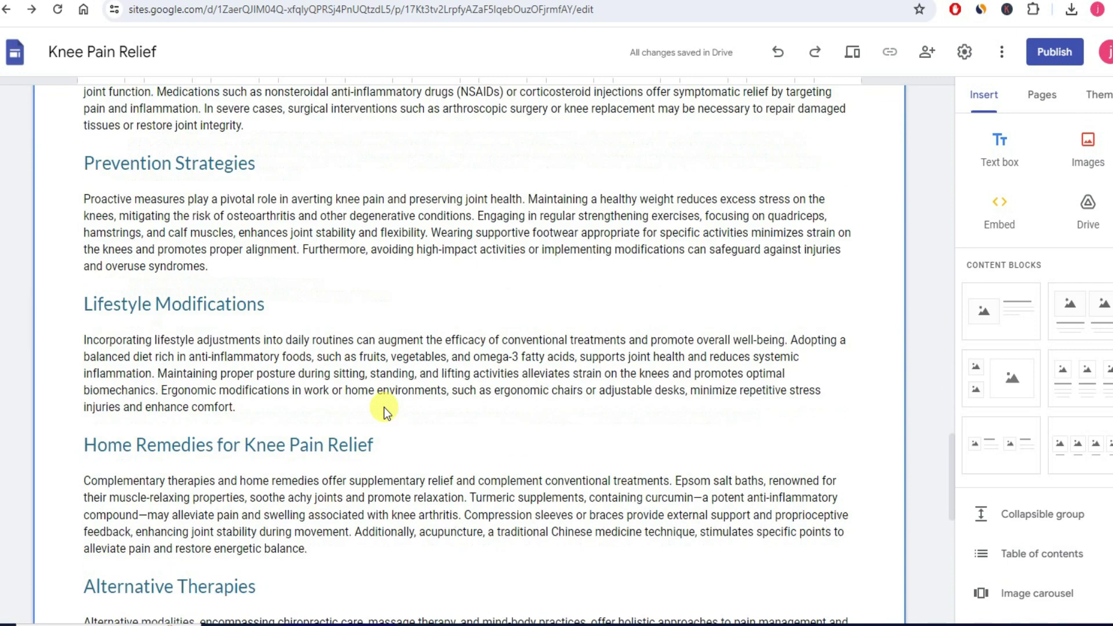
scroll(384, 407, down, 15)
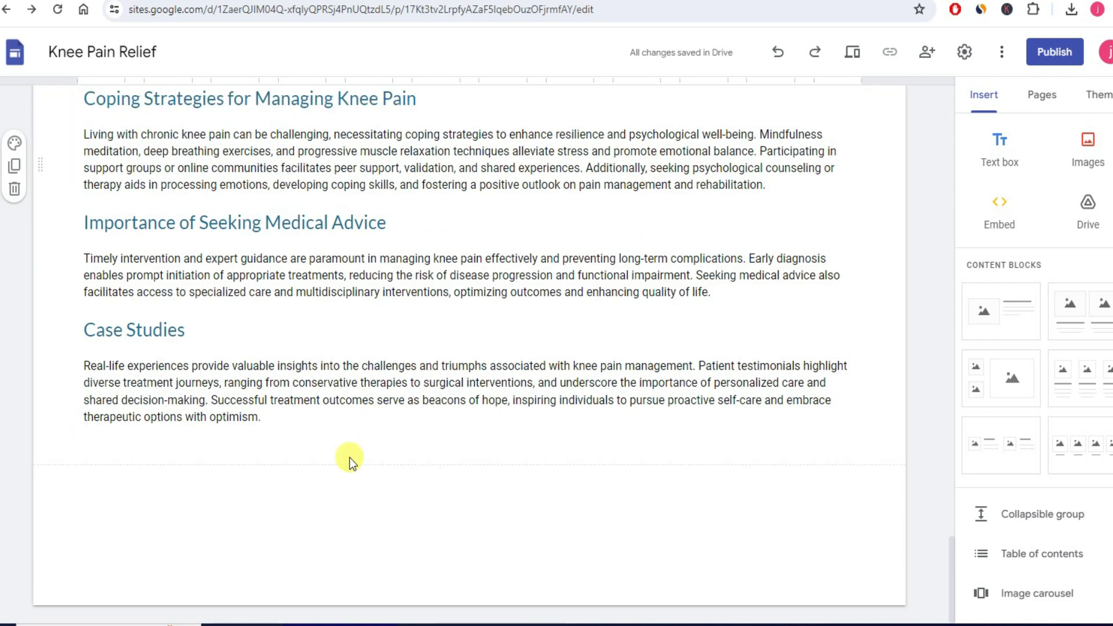
Look through the Ageless Knees sales page, examining its product images and the sections on the DVD and massage wand.
scroll(349, 457, up, 7)
scroll(281, 372, down, 7)
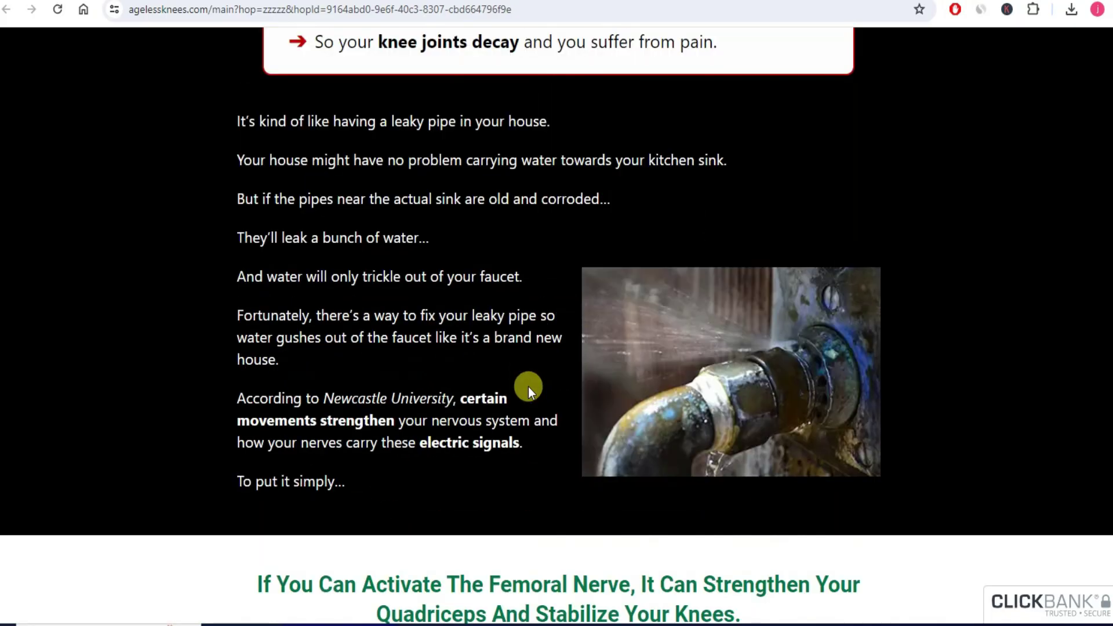
scroll(527, 387, down, 10)
scroll(527, 388, down, 20)
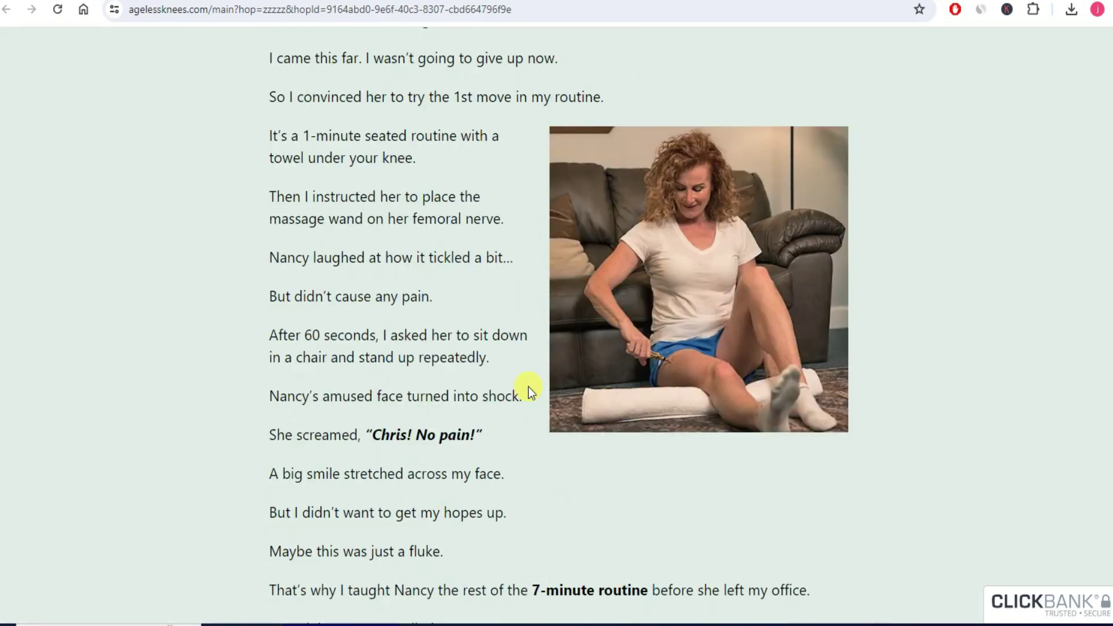
scroll(572, 321, up, 8)
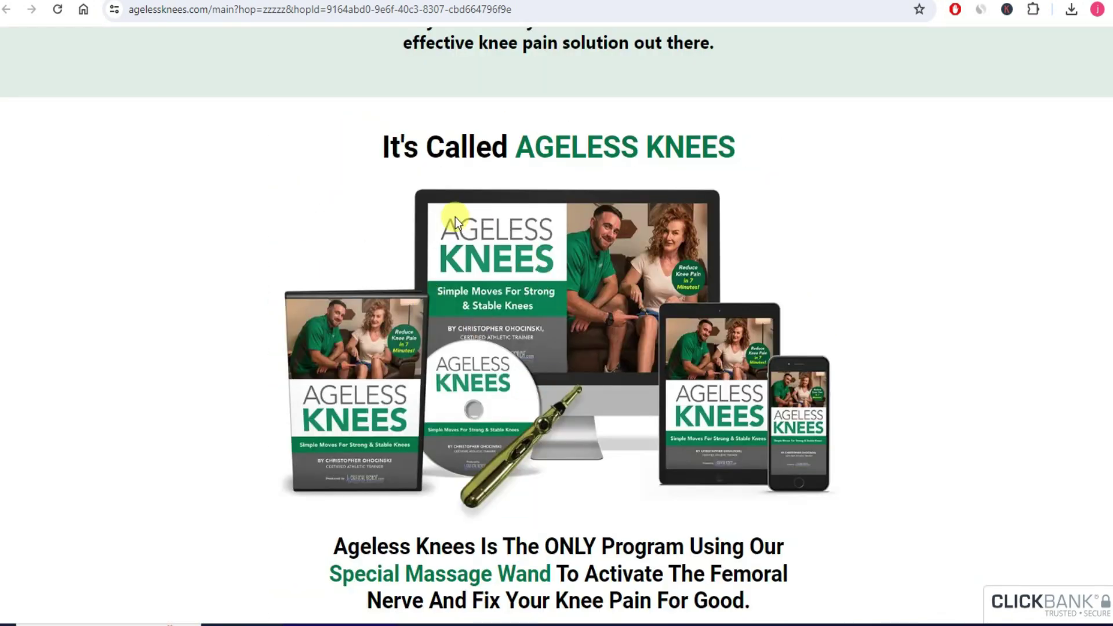
scroll(614, 342, down, 10)
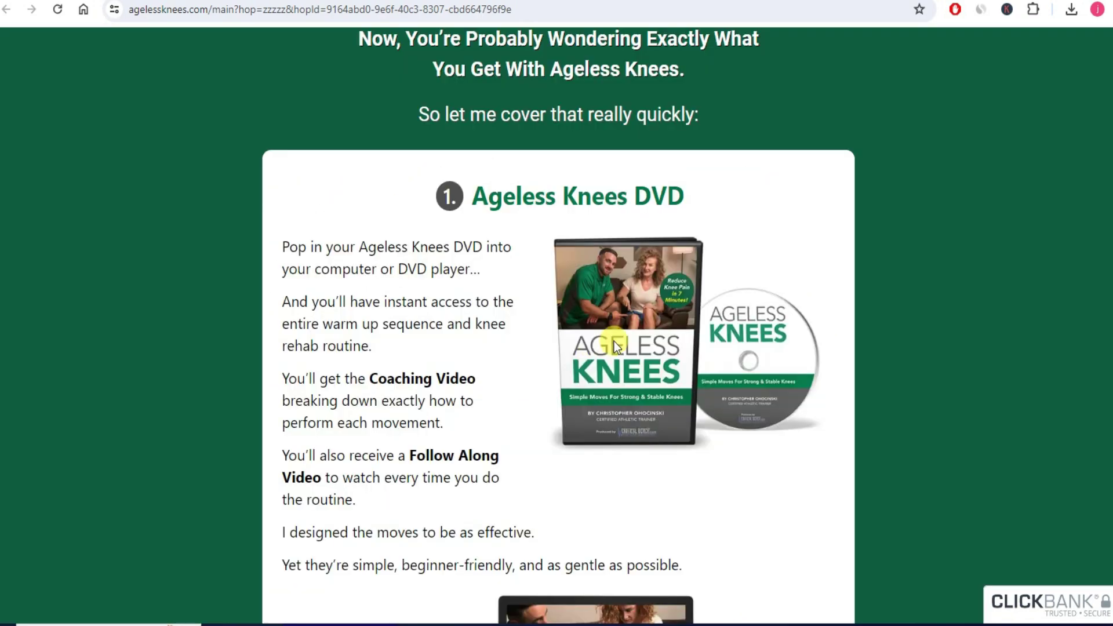
scroll(587, 347, down, 20)
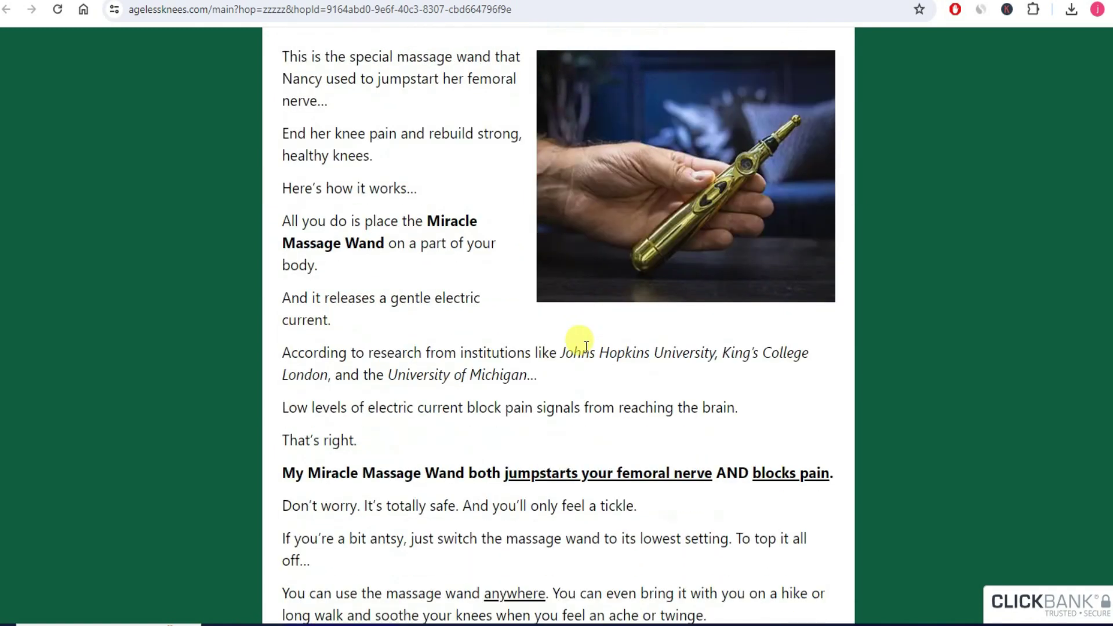
scroll(586, 346, down, 18)
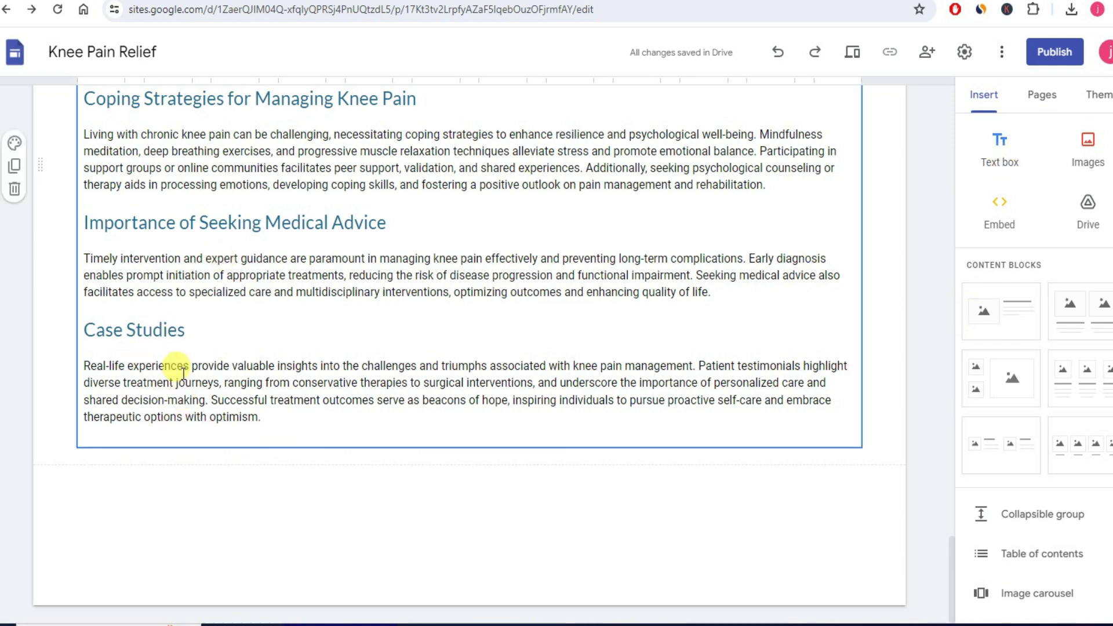
Upload the "It's Called AGELESS KNEES" product image below the Case Studies section of the site.
click(1101, 174)
click(1085, 199)
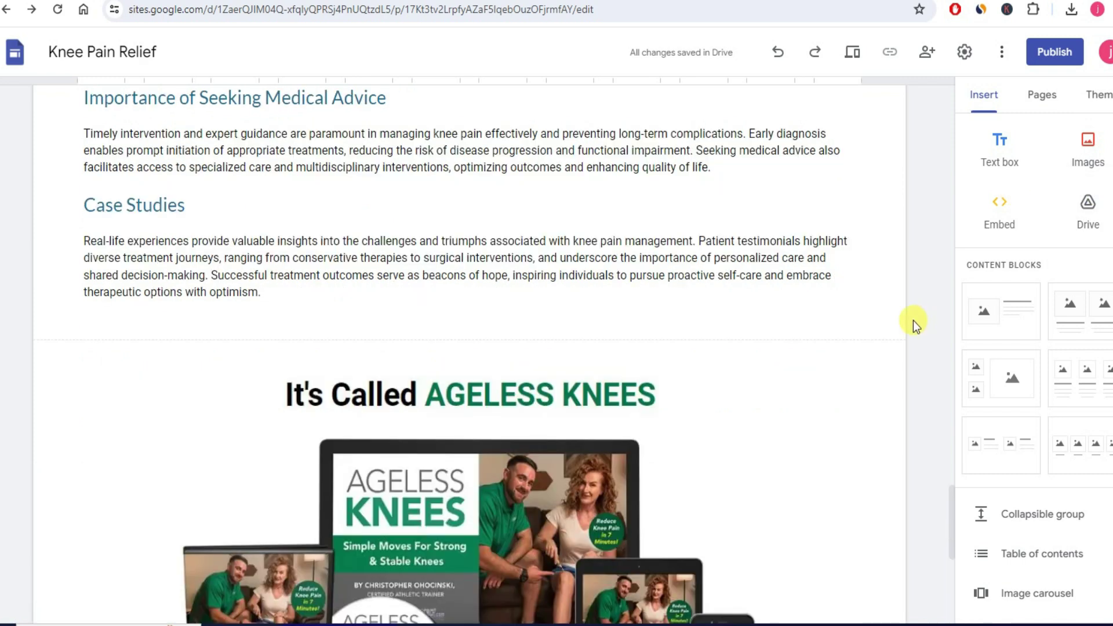
scroll(358, 394, down, 4)
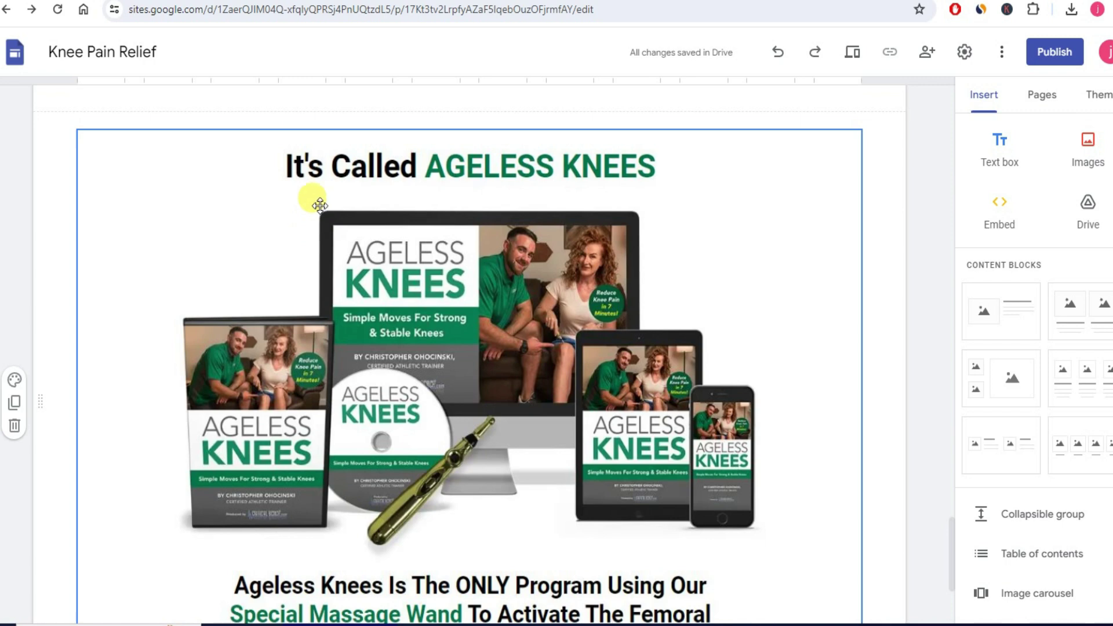
scroll(468, 311, down, 4)
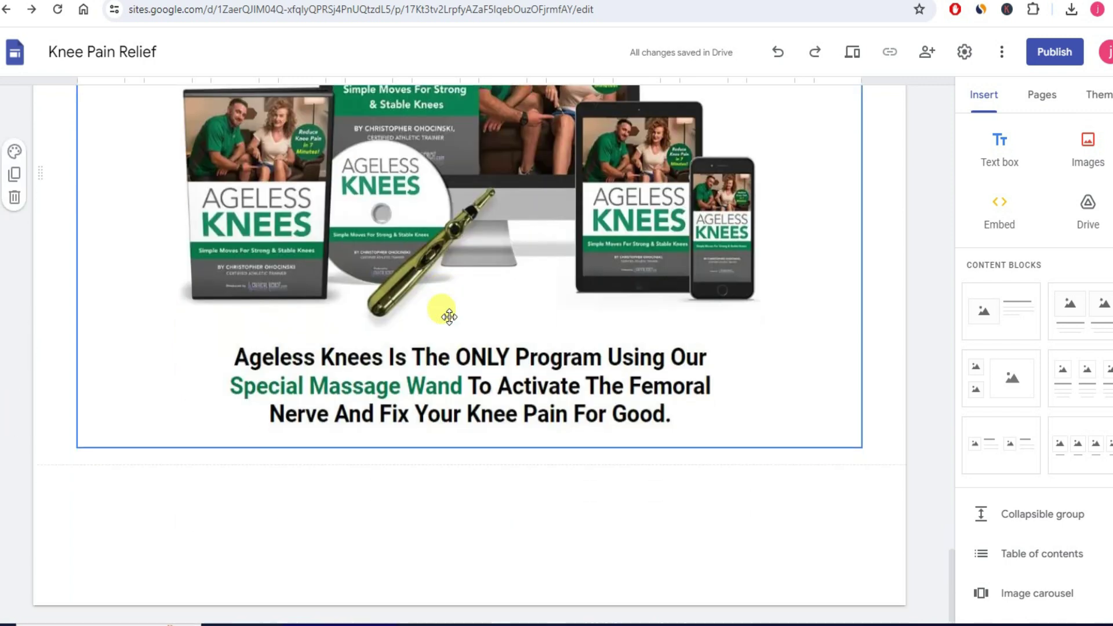
Add a text box below the product image reading "Click Here To Check Ageless Knees", centered and bold in Lexend at size 30.
click(1008, 164)
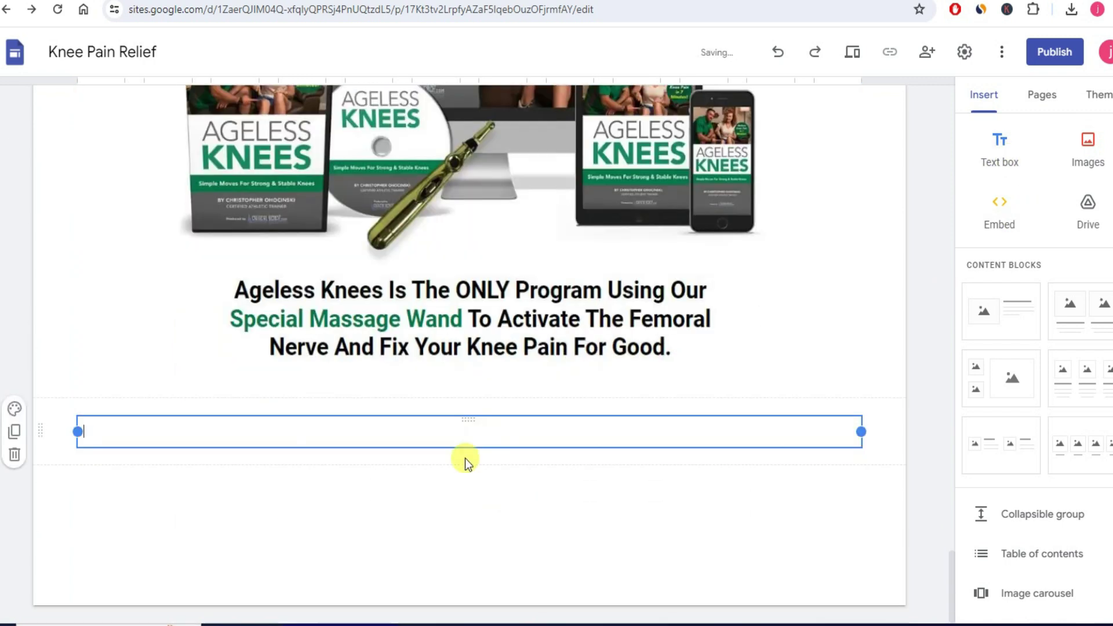
text(Click Here To Check Ageless Knees)
key(ctrl+a)
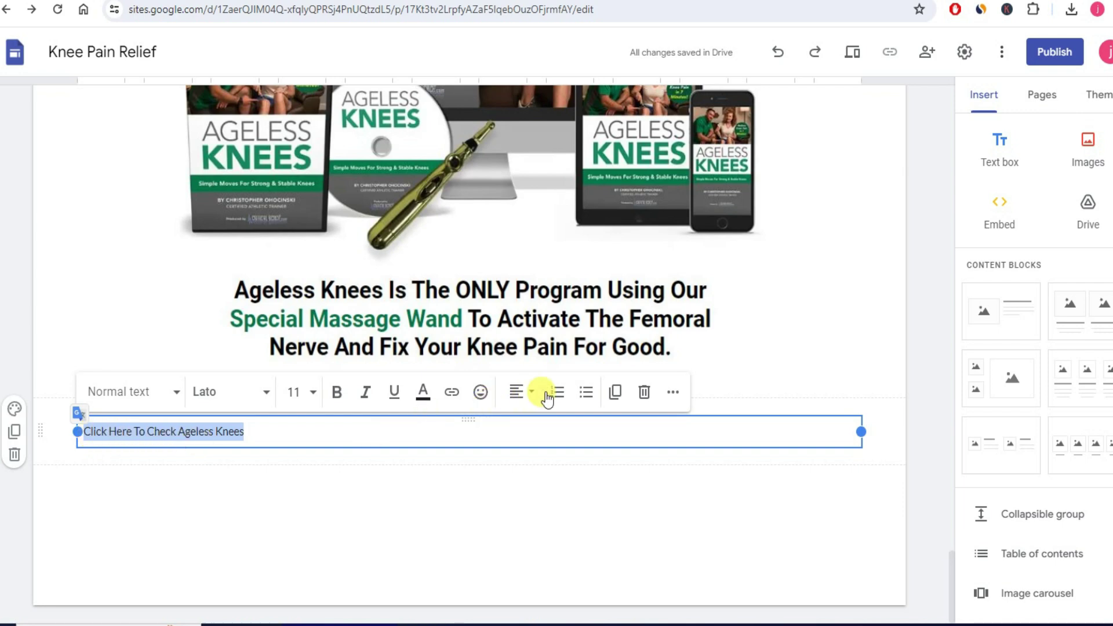
click(521, 392)
click(526, 461)
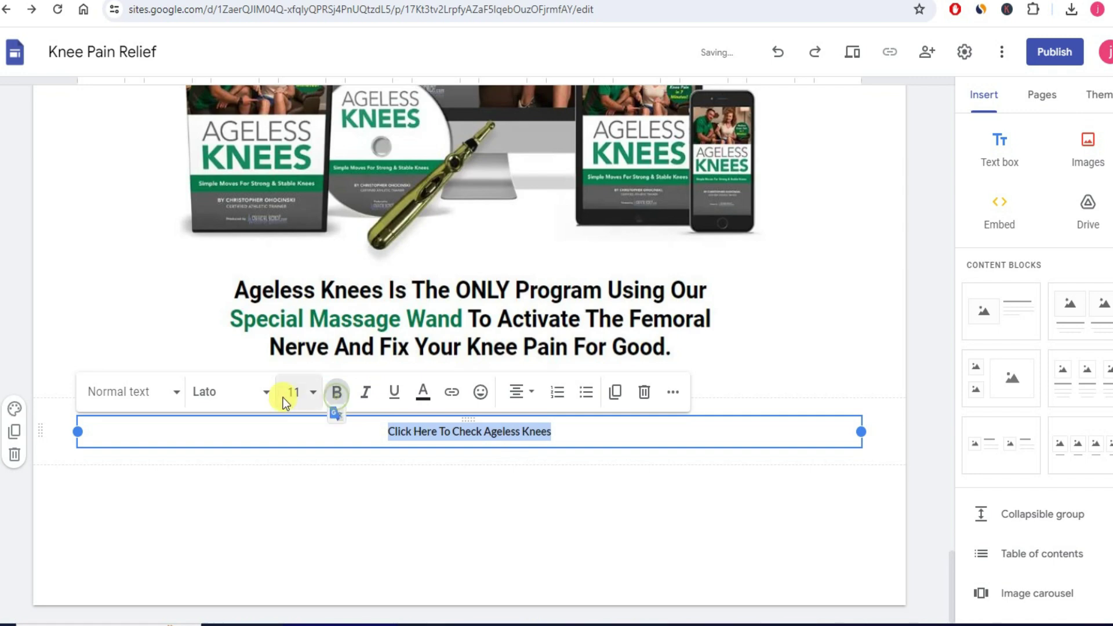
click(312, 393)
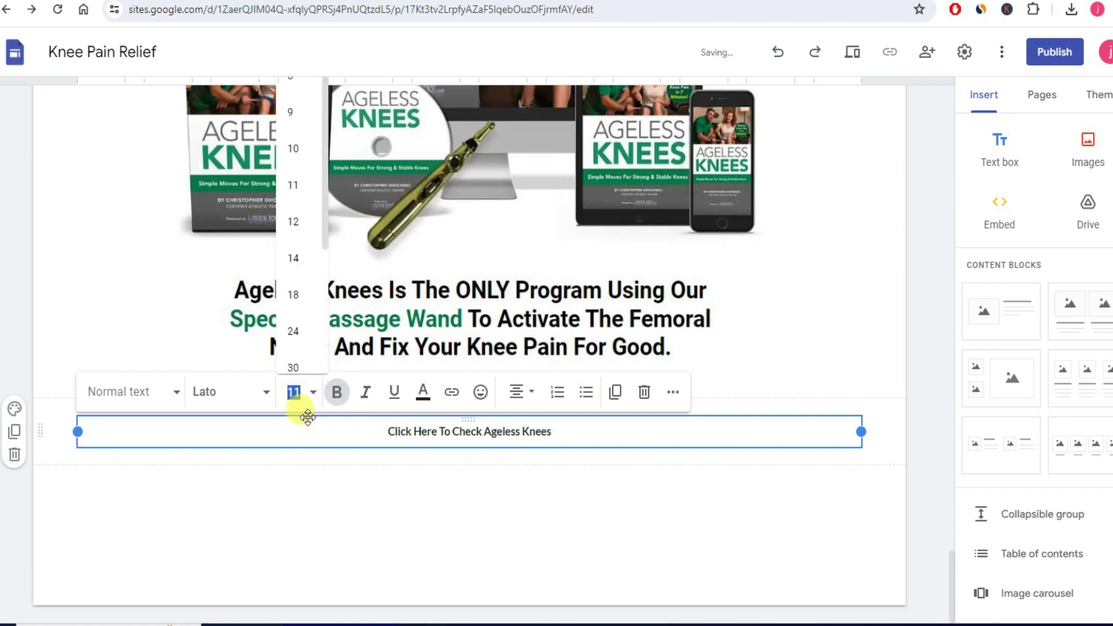
click(293, 367)
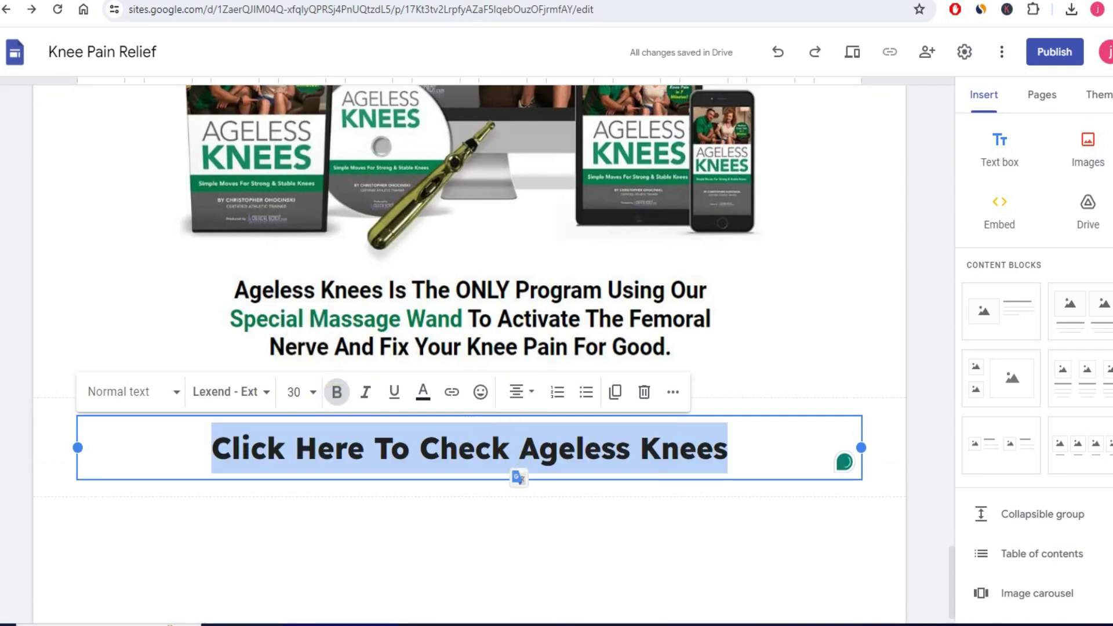
Switch to the ClickBank marketplace, create a HopLink for Ageless Knees with the primary landing page, and copy it.
key(ctrl+Tab)
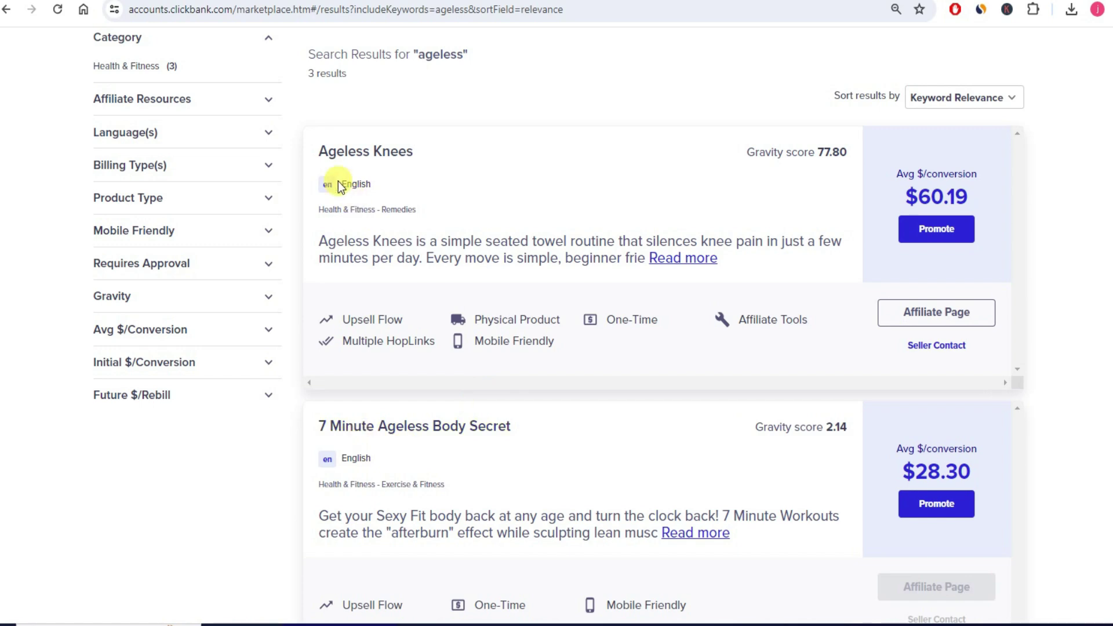
click(930, 232)
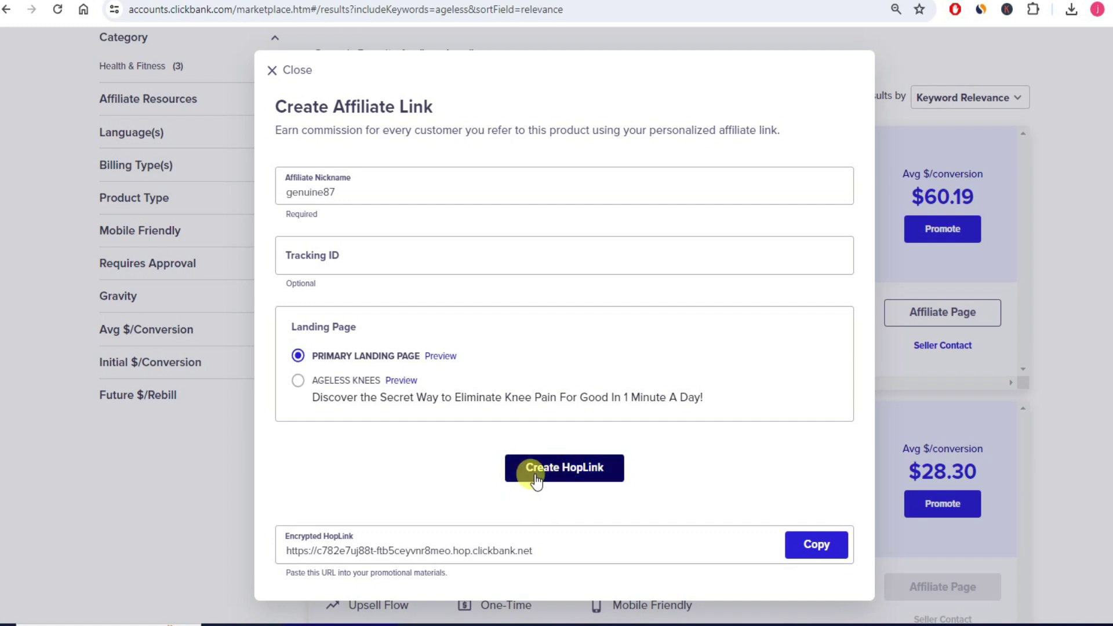
click(338, 551)
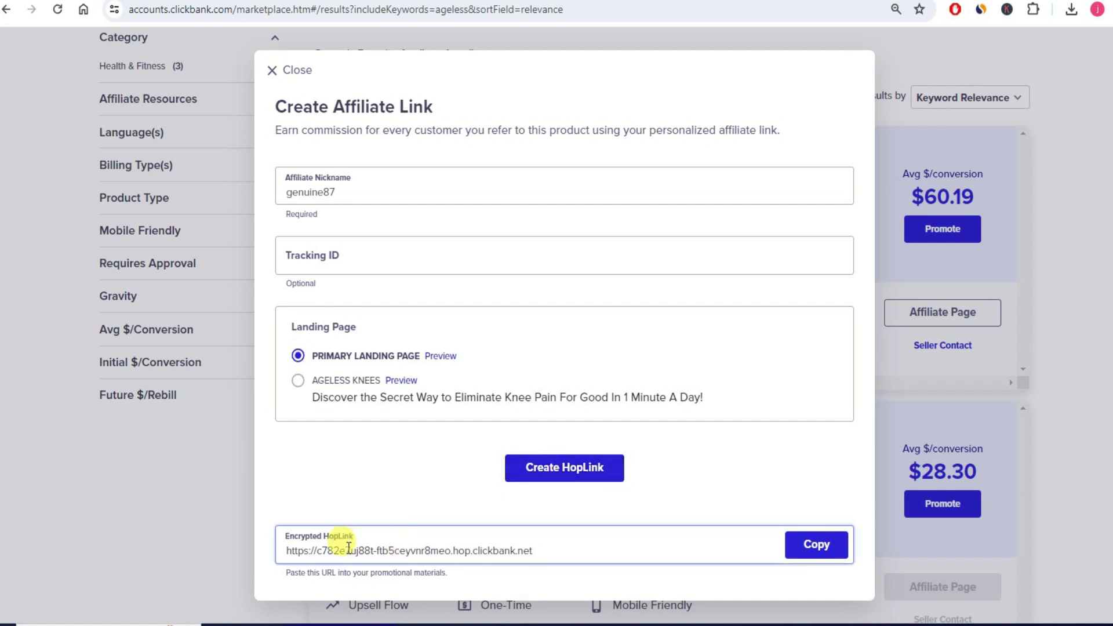
click(816, 544)
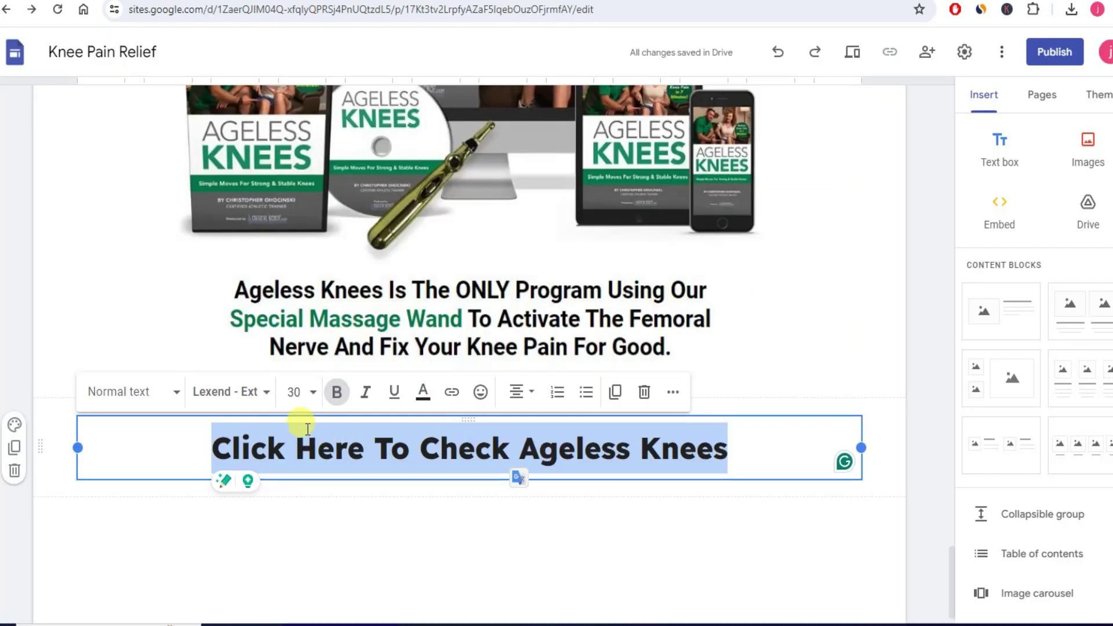
Link the "Click Here To Check Ageless Knees" text on the site to the copied ClickBank HopLink.
click(452, 394)
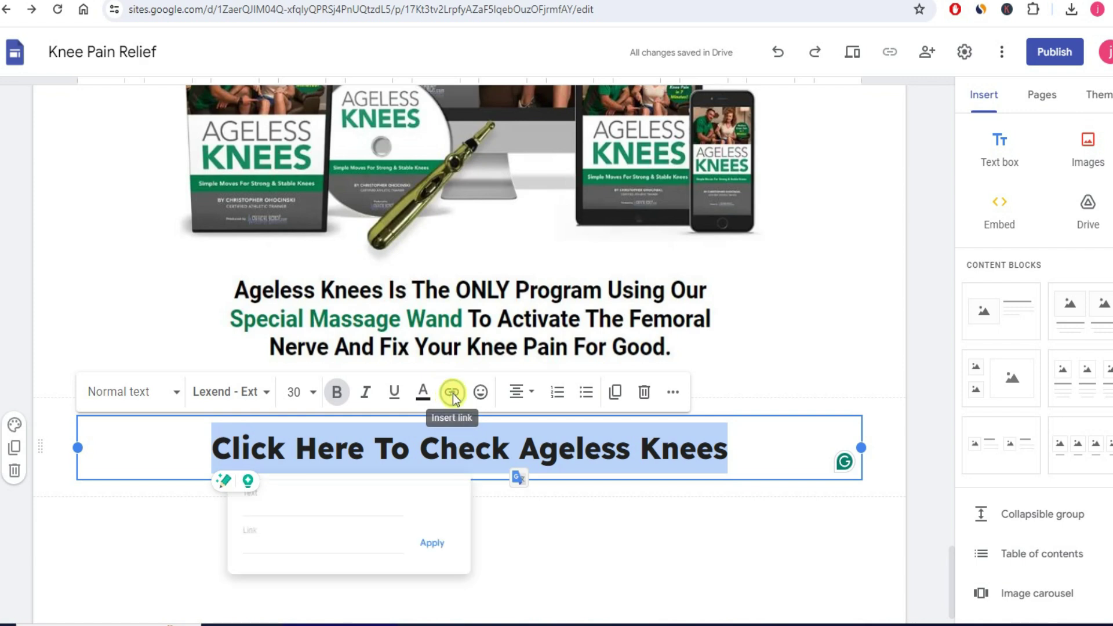
key(ctrl+v)
click(444, 545)
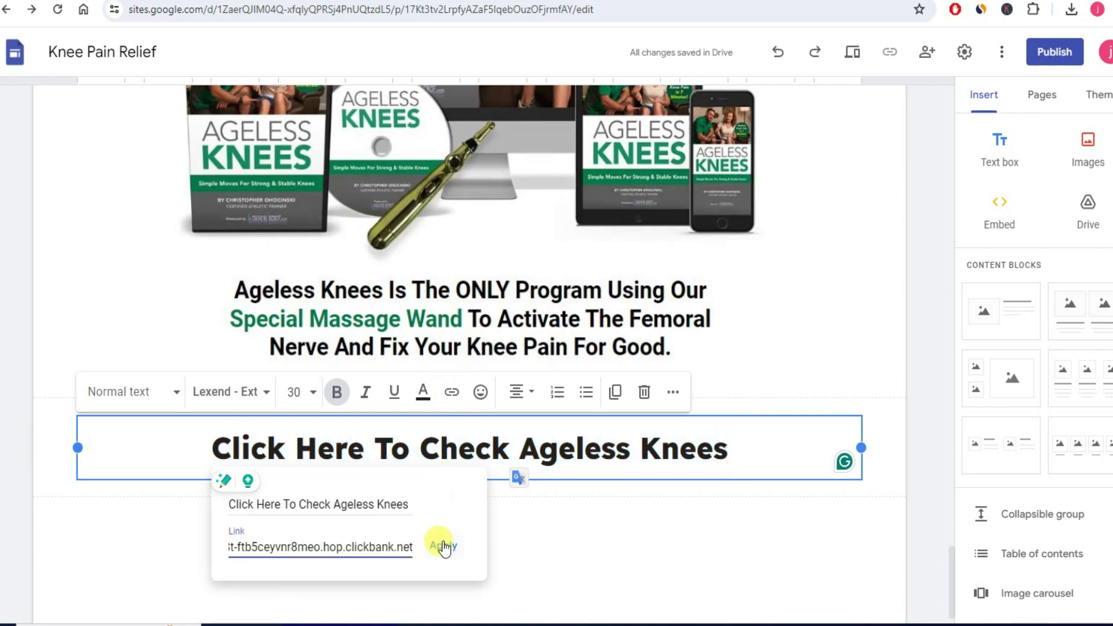
click(630, 498)
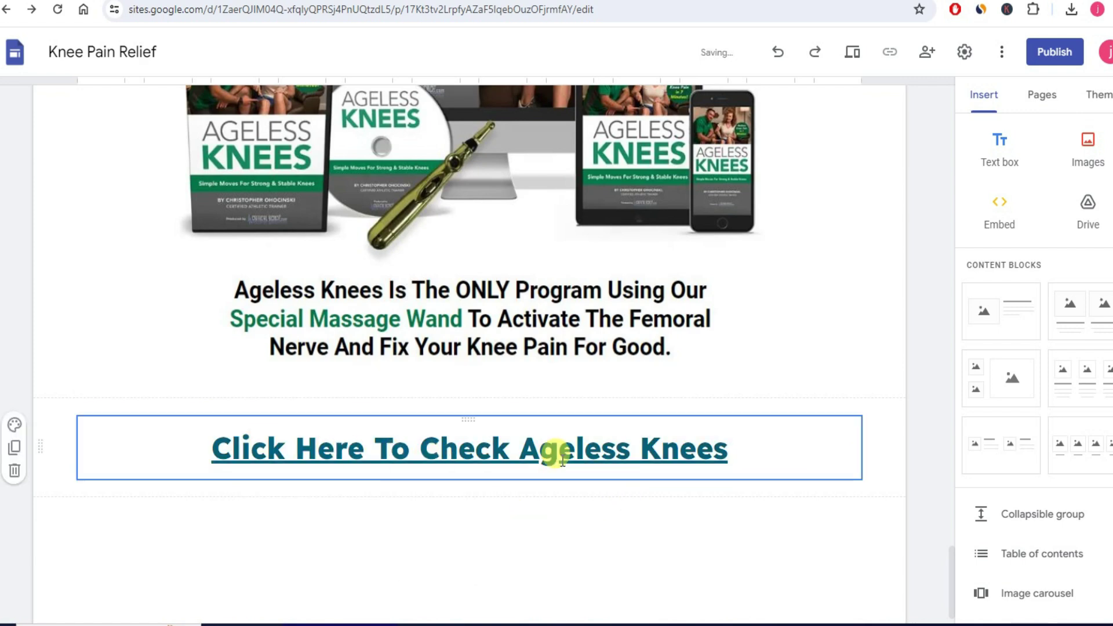
Add a text box below the affiliate link and paste the article's Future Trends and Conclusion sections into it.
scroll(688, 302, up, 4)
scroll(689, 302, down, 5)
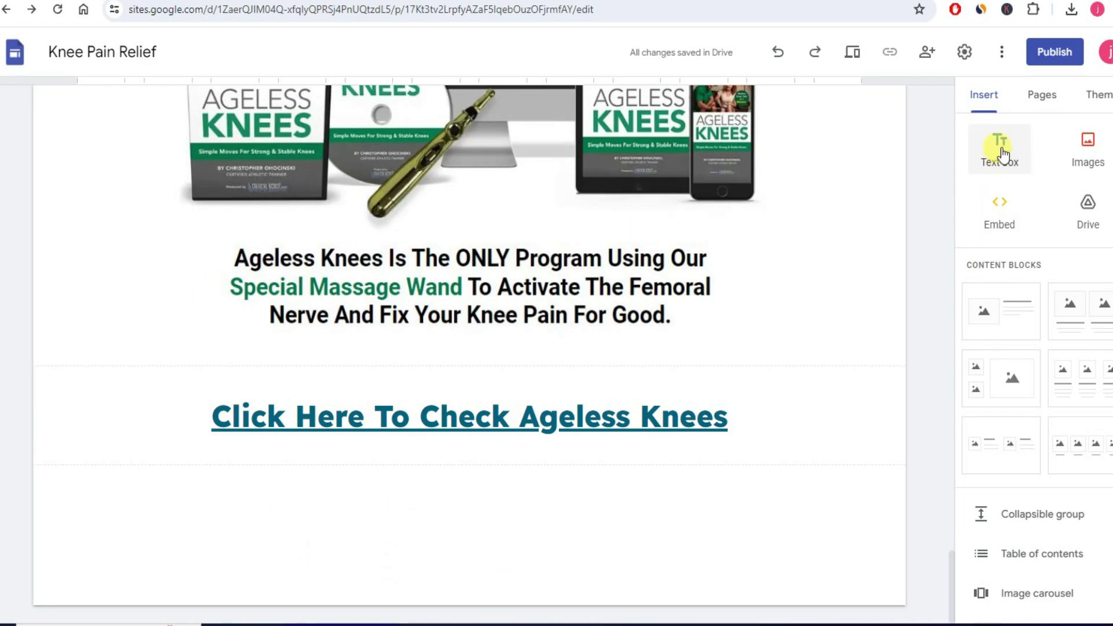
drag(1003, 150, 546, 486)
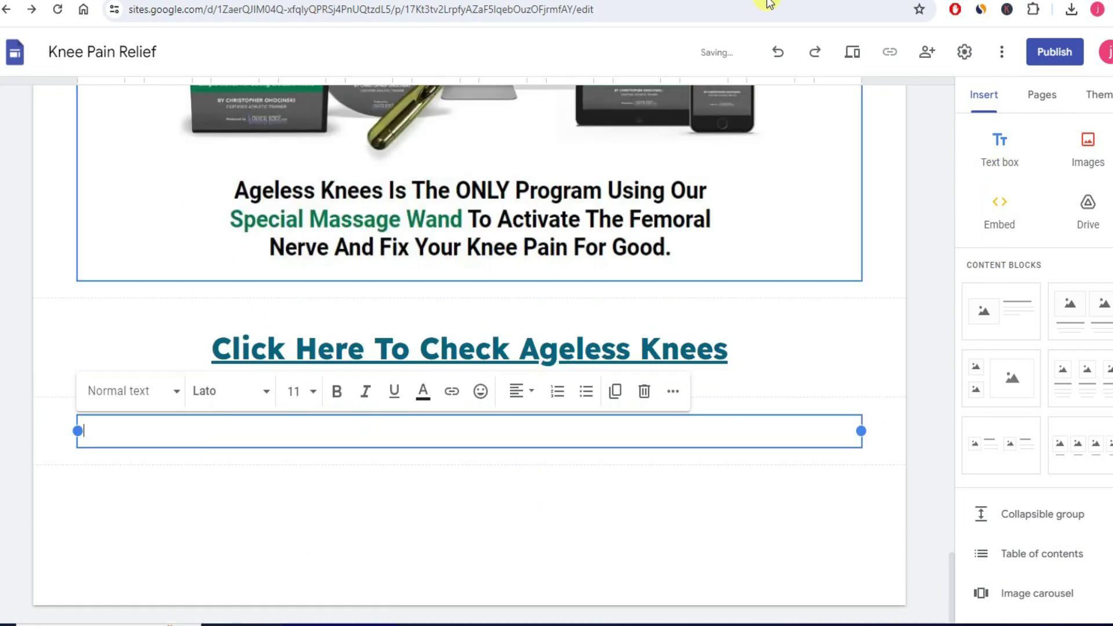
key(ctrl+v)
scroll(365, 429, up, 20)
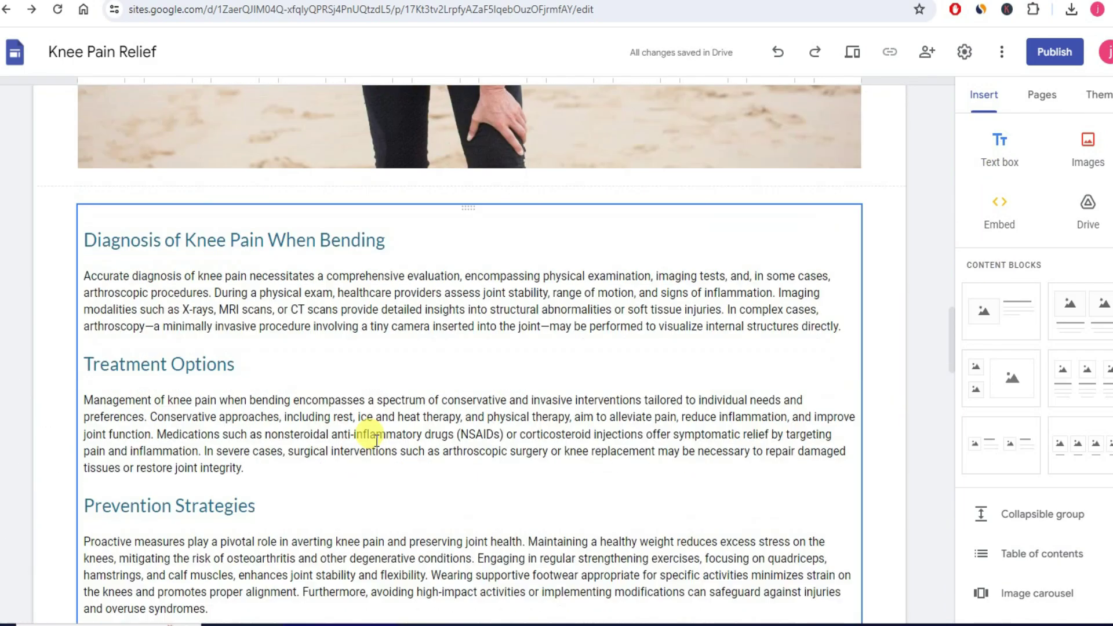
scroll(378, 439, up, 10)
scroll(363, 365, down, 20)
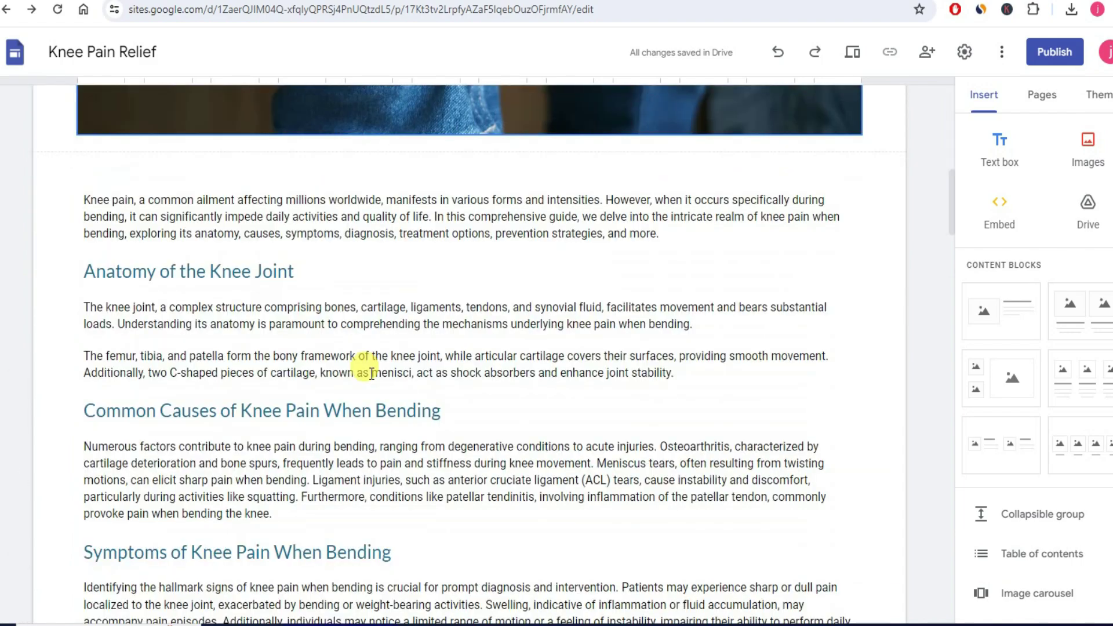
scroll(371, 359, down, 10)
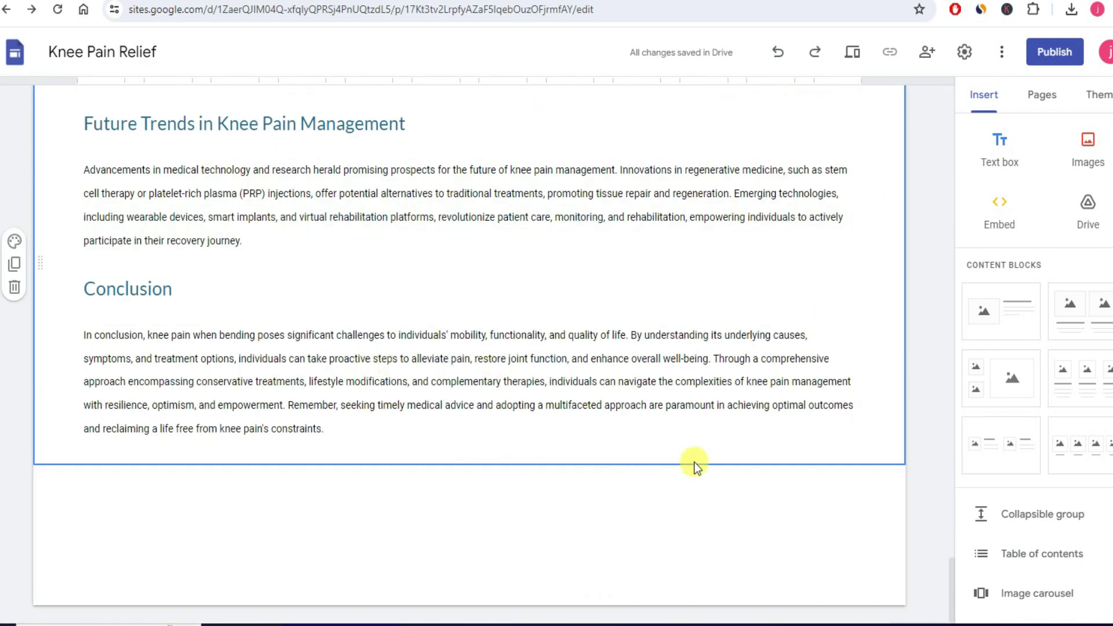
Publish the site to the web with the address knees-pain-relief.
scroll(815, 427, up, 20)
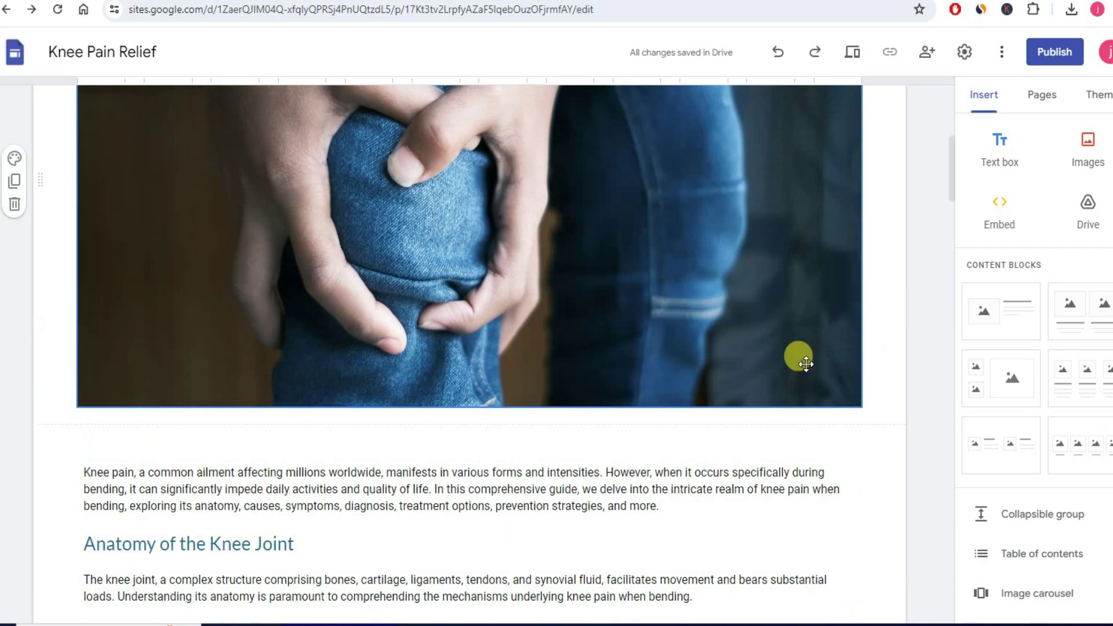
scroll(805, 348, up, 5)
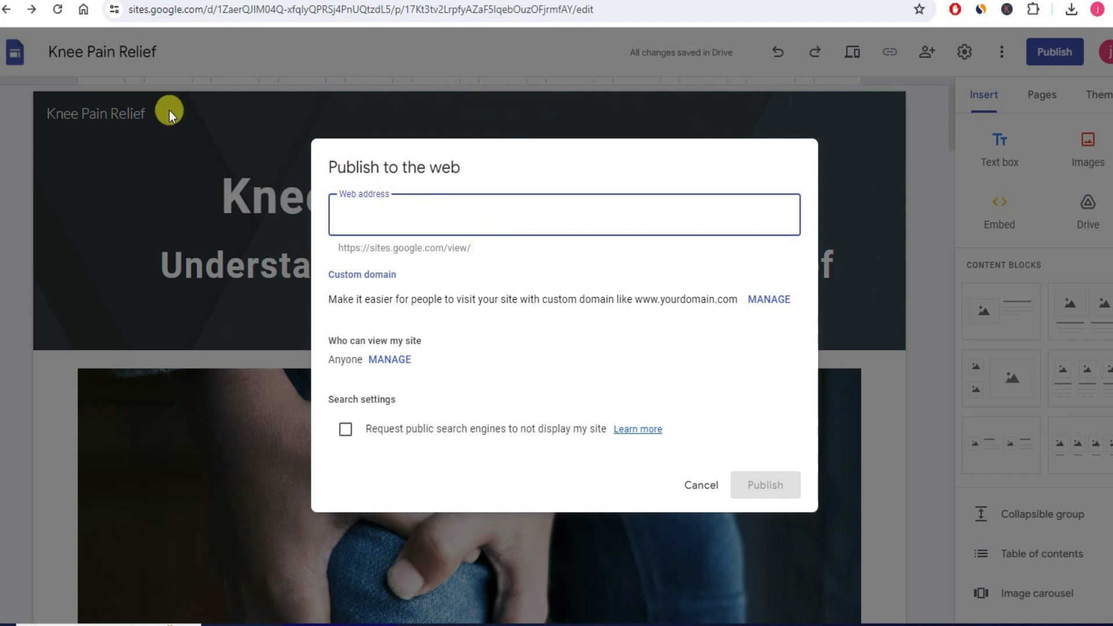
text(kn)
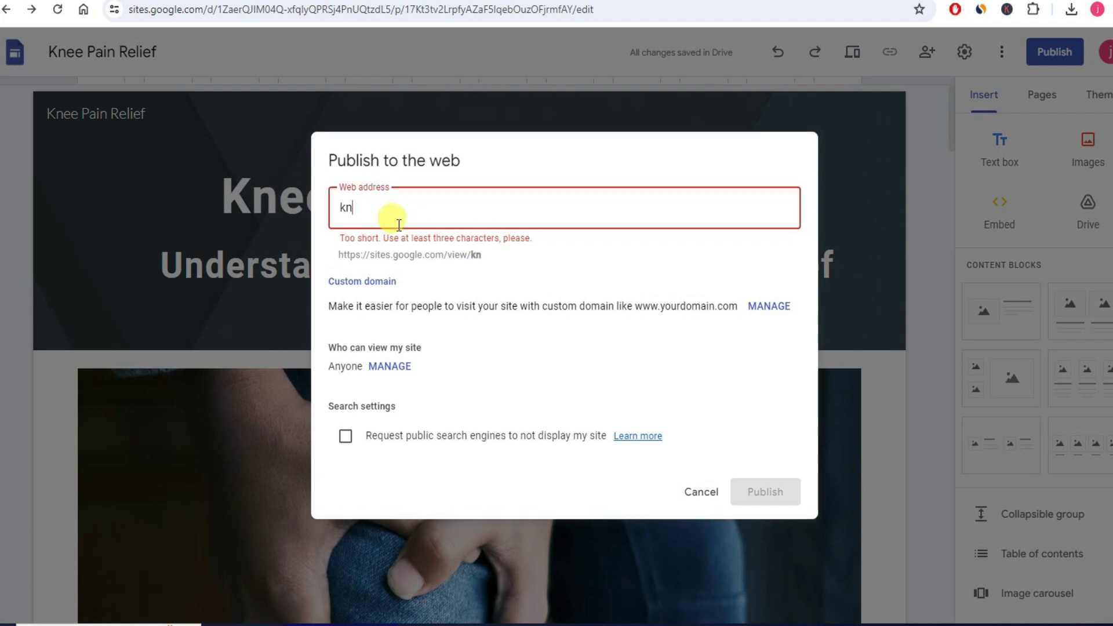
text(ees-pain-relief)
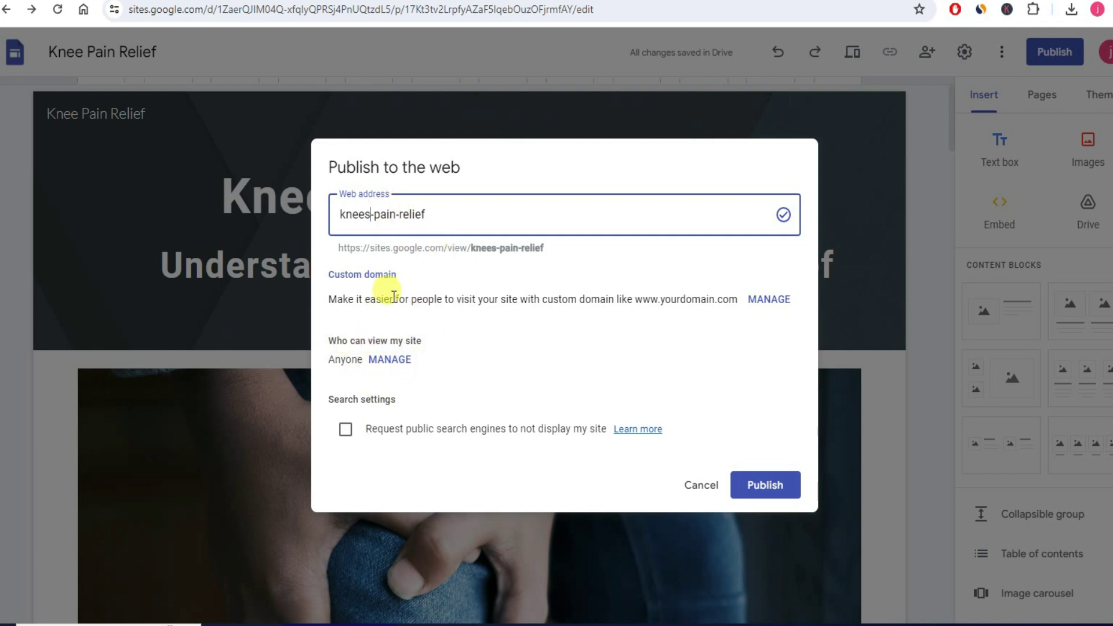
click(761, 493)
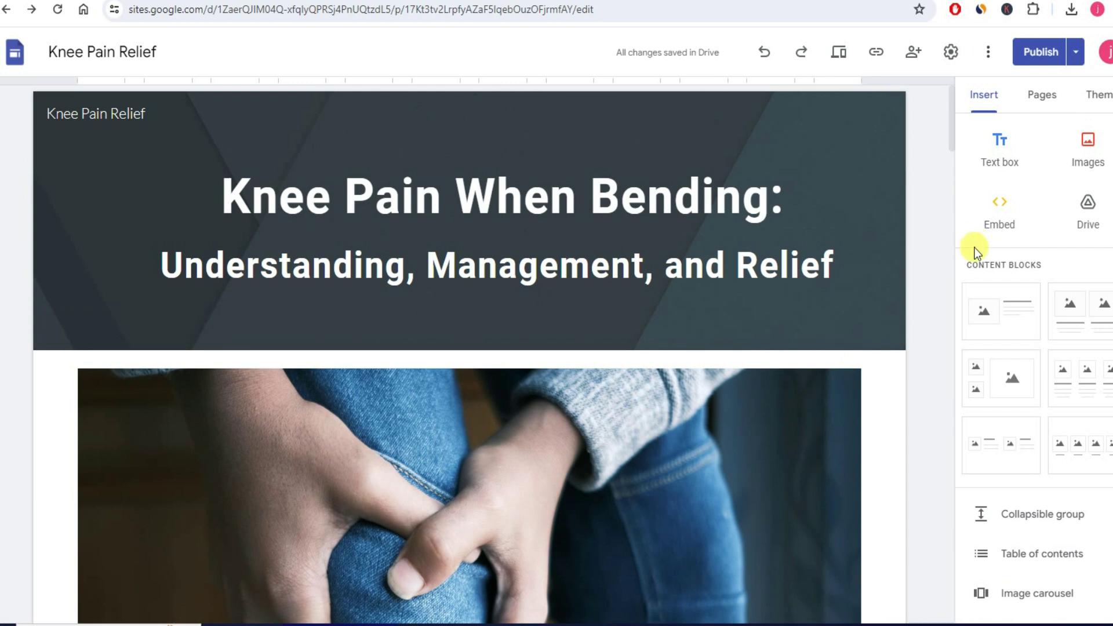
View the published site and look over the live page from its header down through the article sections.
click(1078, 54)
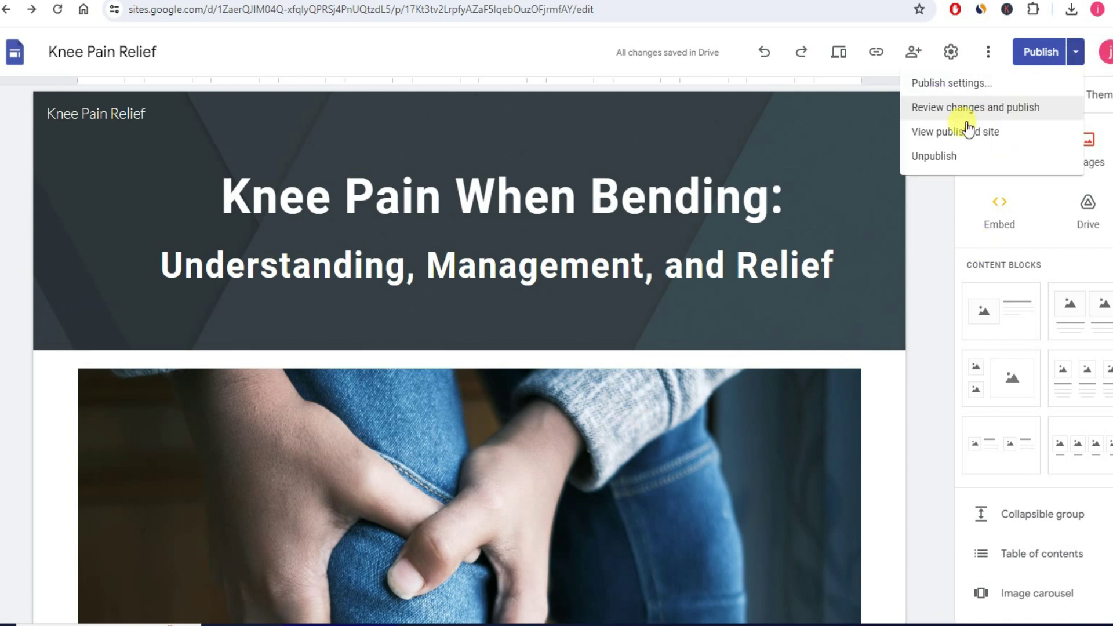
click(950, 133)
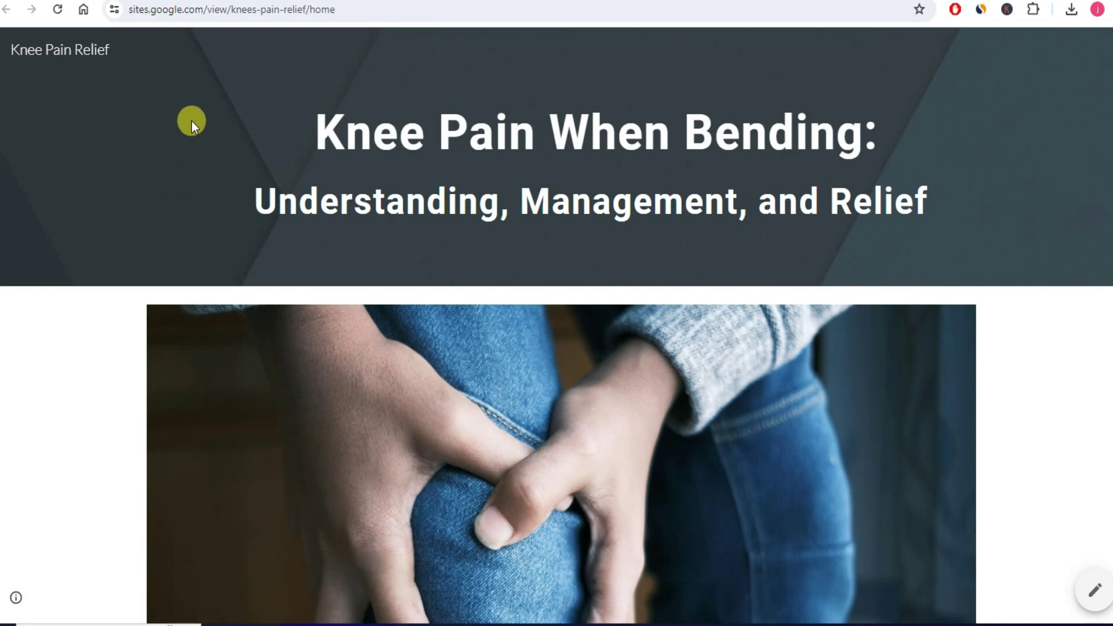
scroll(474, 257, down, 15)
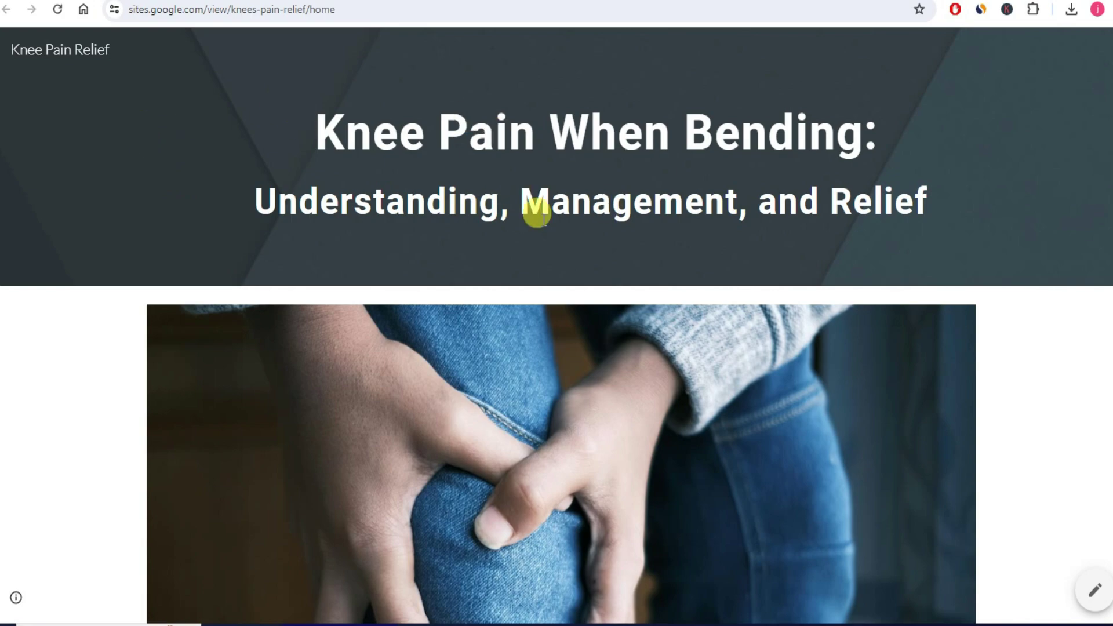
scroll(474, 258, down, 20)
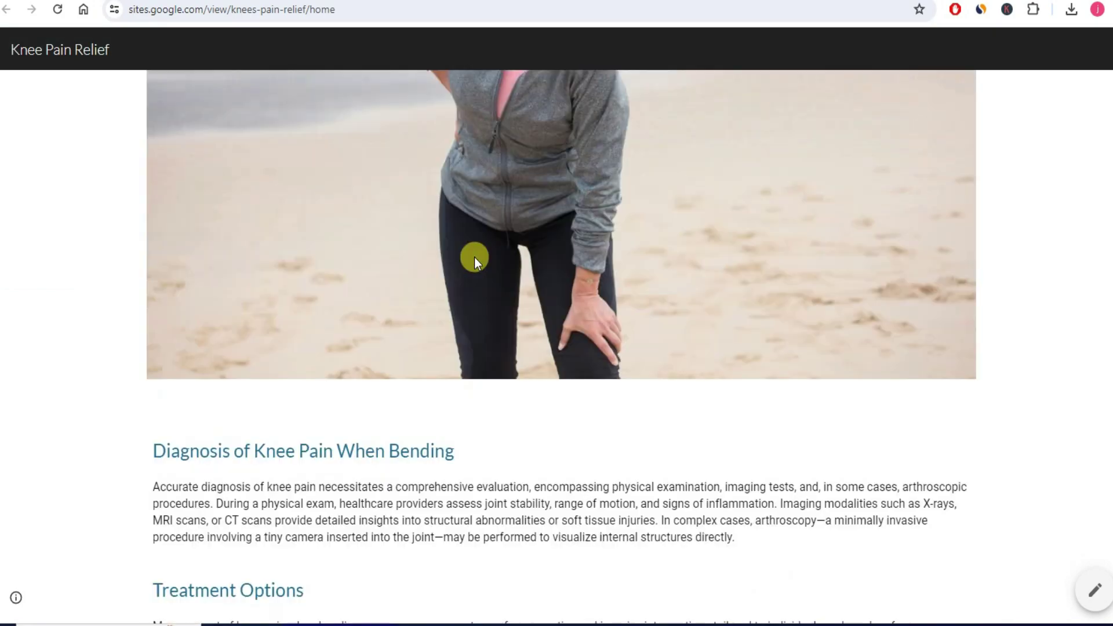
Look over the rest of the published page, including the Ageless Knees image, affiliate link and closing sections, and return to its header.
scroll(474, 258, down, 10)
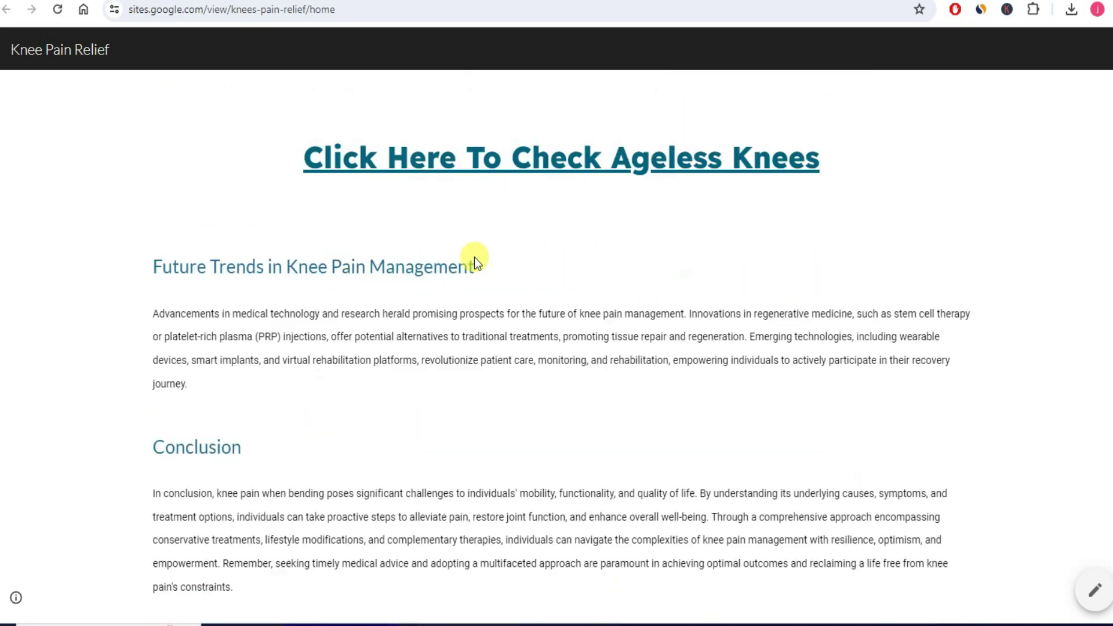
scroll(348, 302, up, 11)
scroll(367, 302, down, 4)
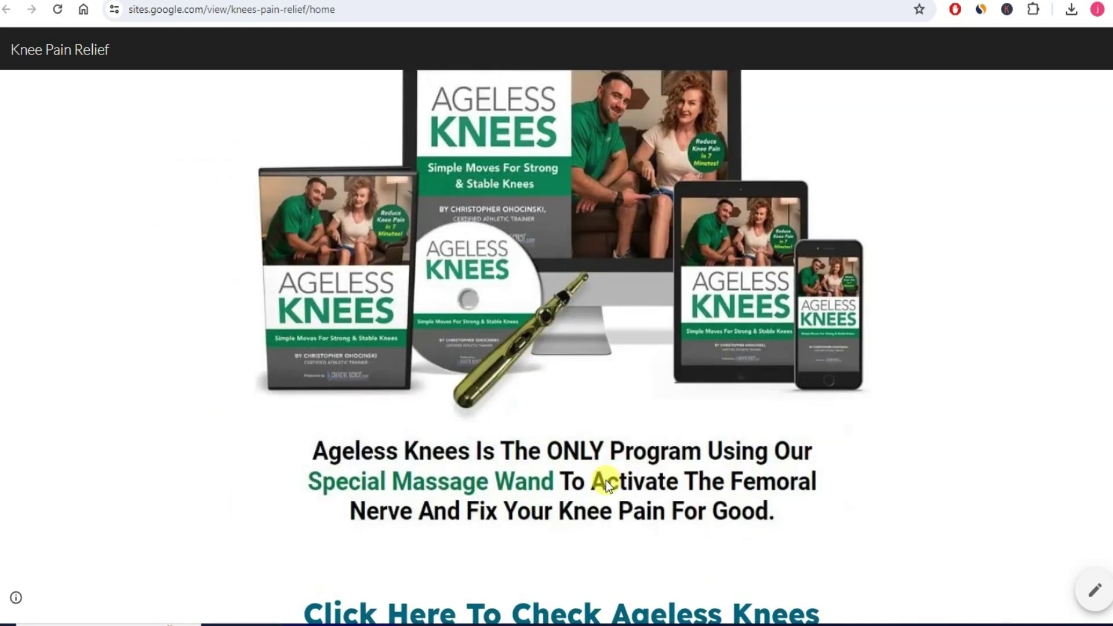
scroll(606, 481, up, 20)
scroll(524, 374, up, 10)
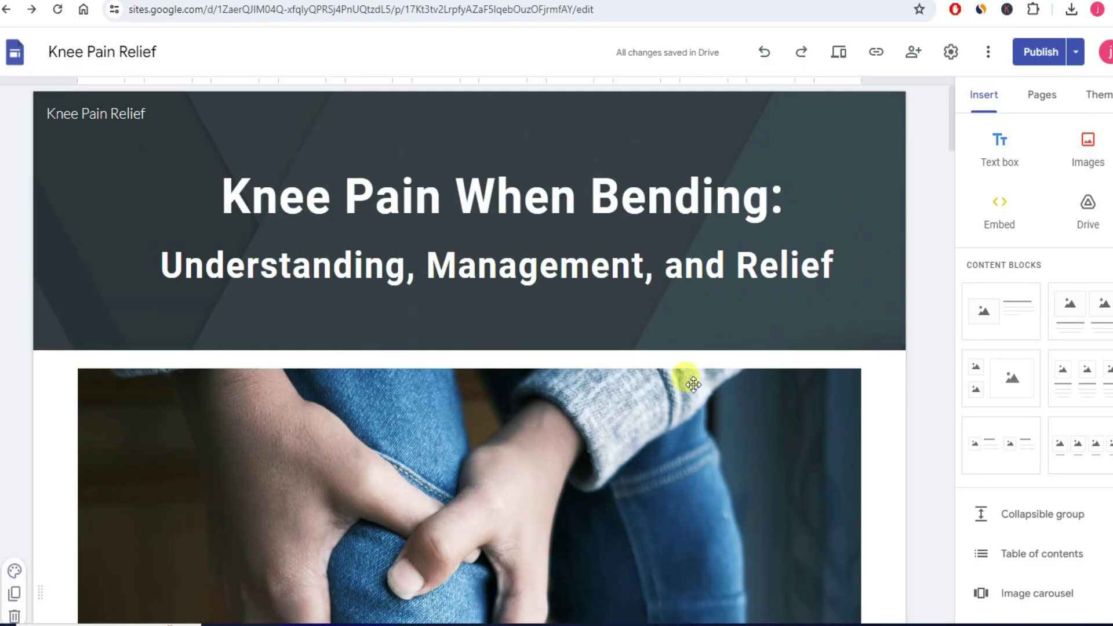
click(689, 388)
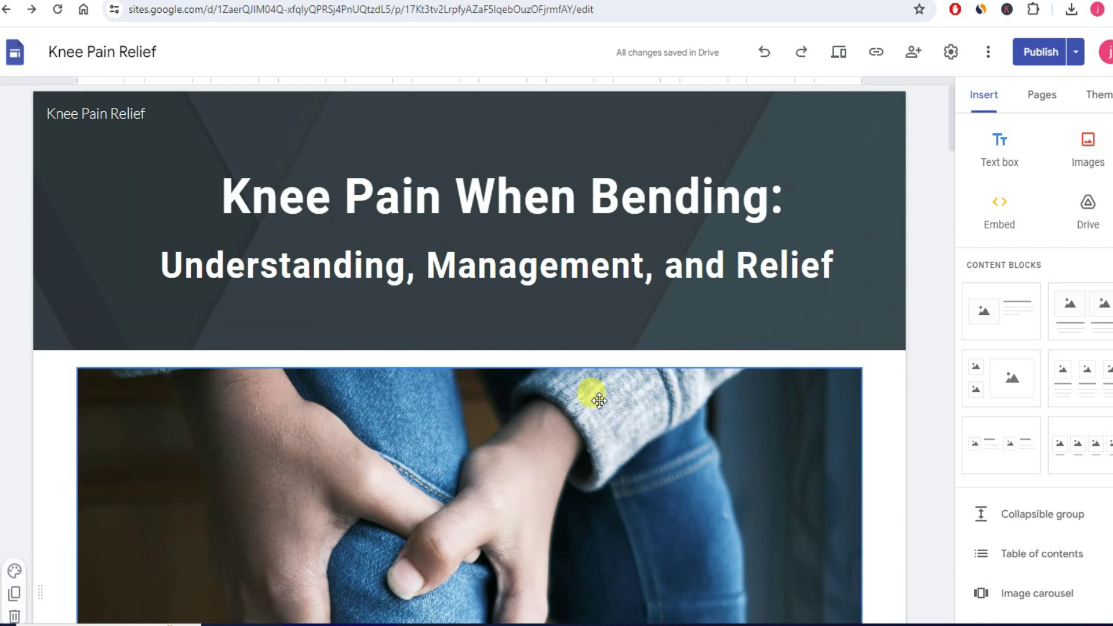
click(372, 280)
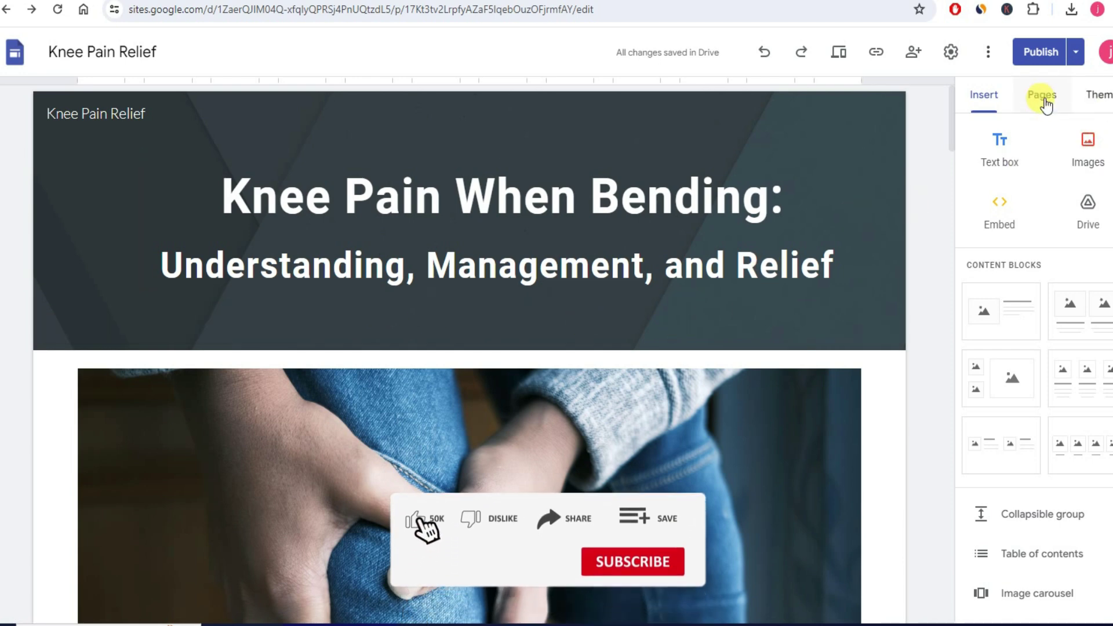
Add a new page named "new blog post" to the Knee Pain Relief site.
click(1043, 102)
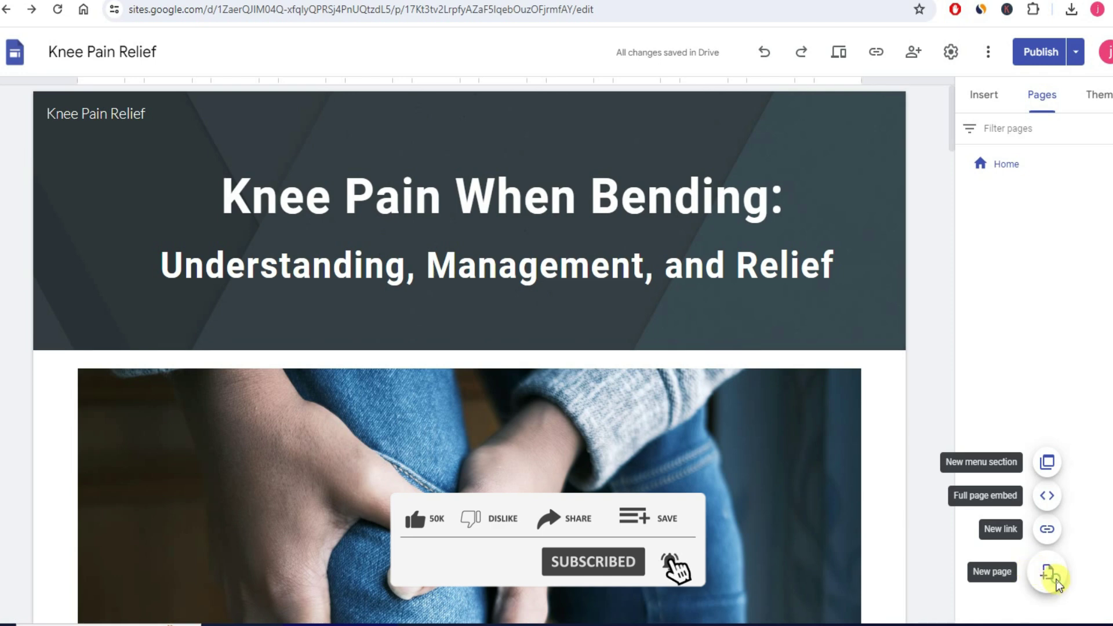
click(1050, 577)
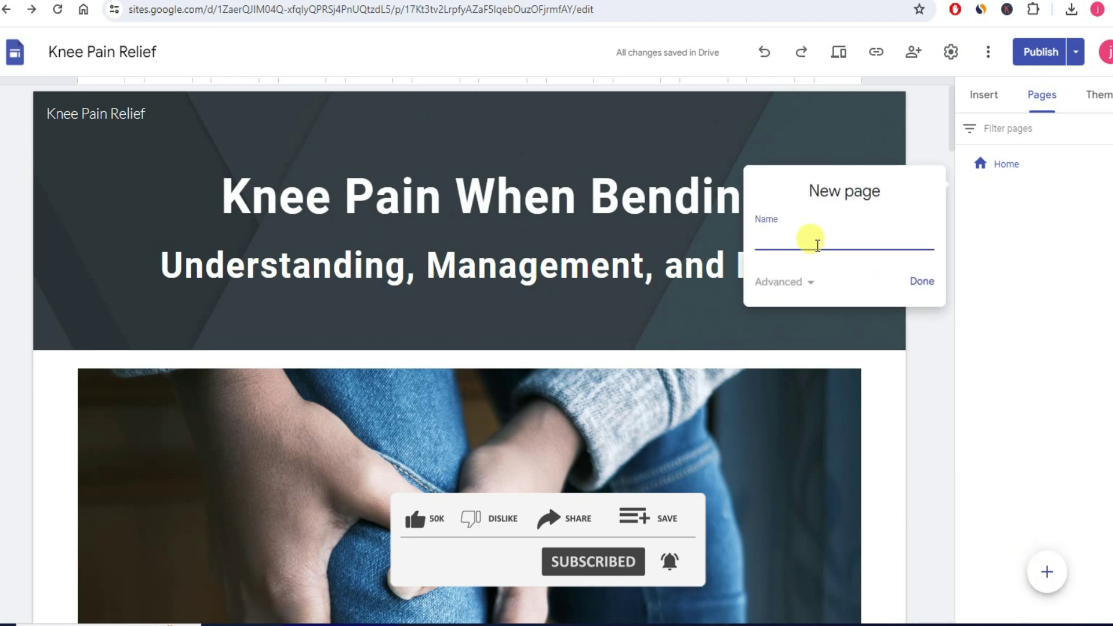
text(new)
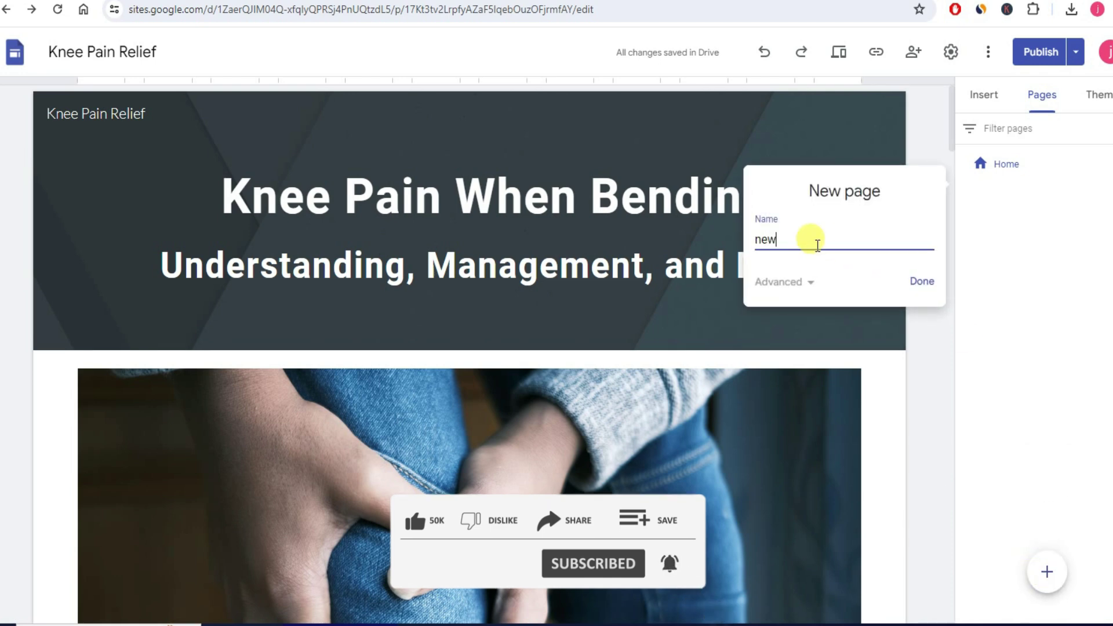
text( blog post)
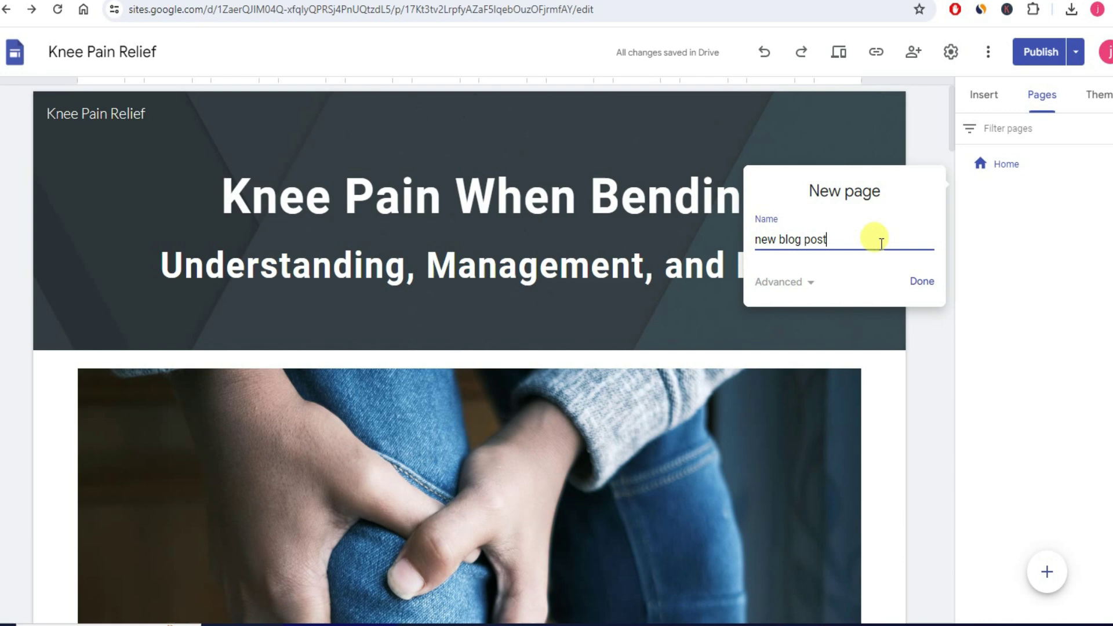
click(921, 282)
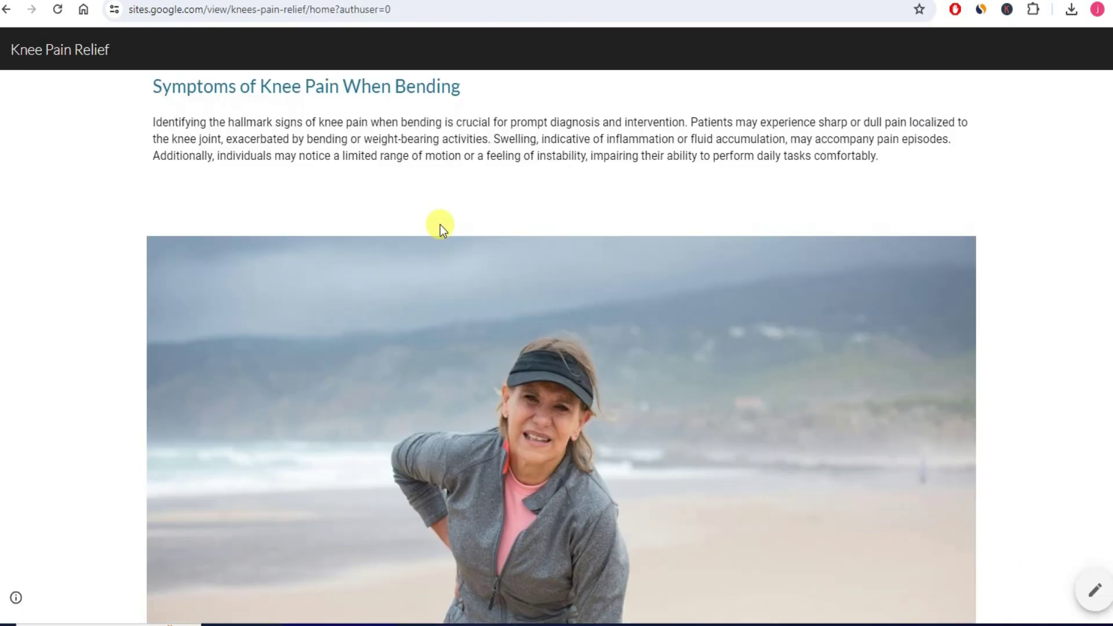
Review the live knee pain article again from its symptoms section through the lifestyle, home remedy and therapy sections.
scroll(440, 226, down, 20)
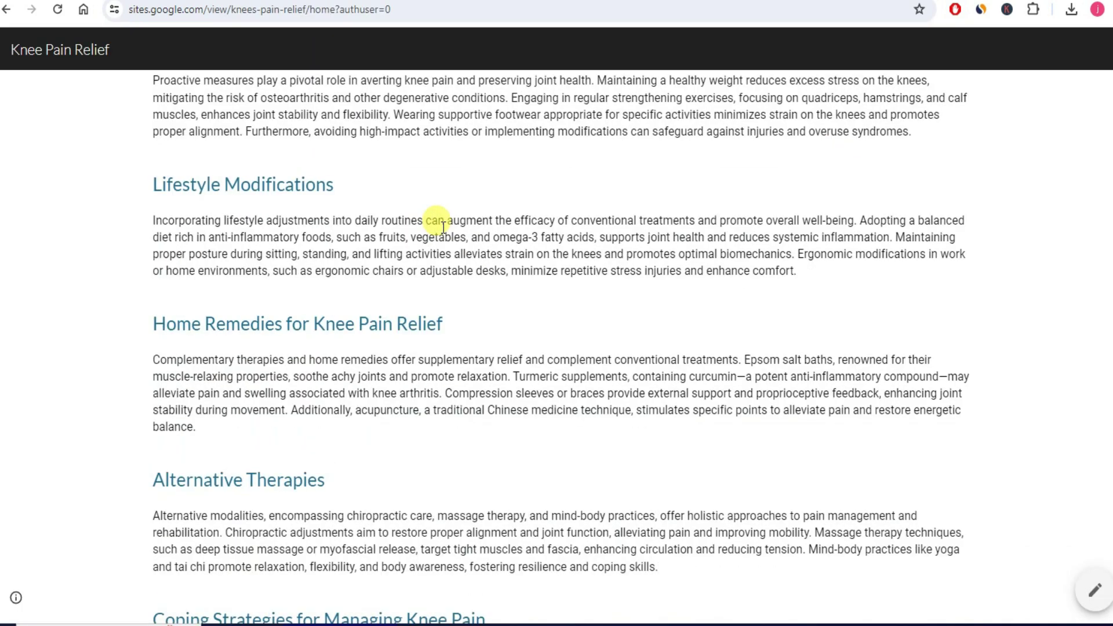
scroll(461, 272, up, 20)
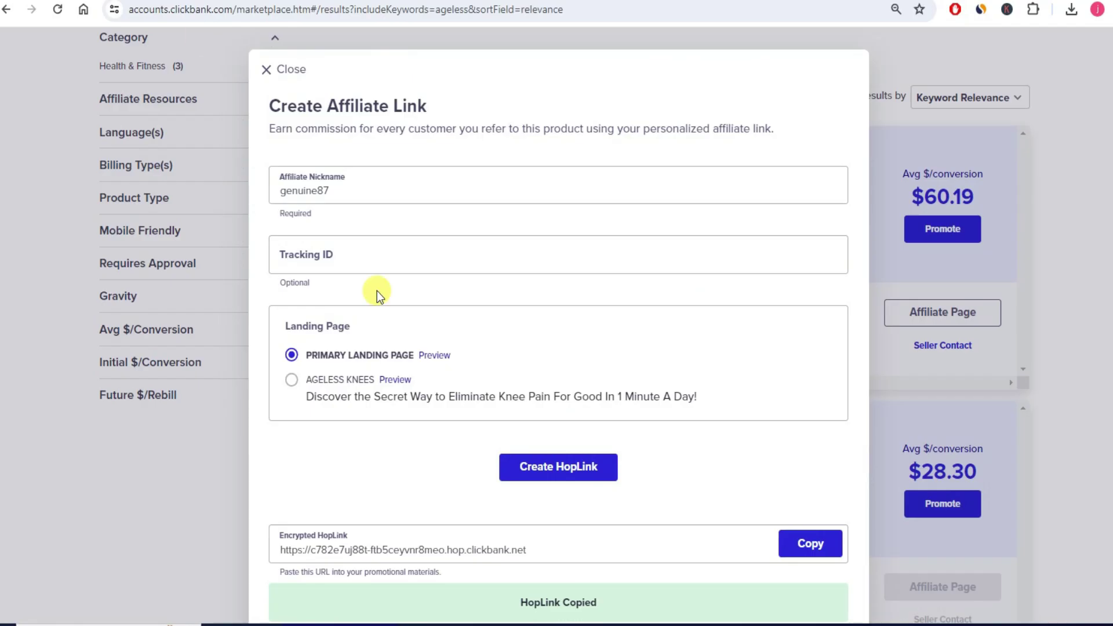
In the ClickBank marketplace, close the Create Affiliate Link dialog and return to the start of the "ageless" search results.
click(268, 68)
scroll(442, 255, up, 4)
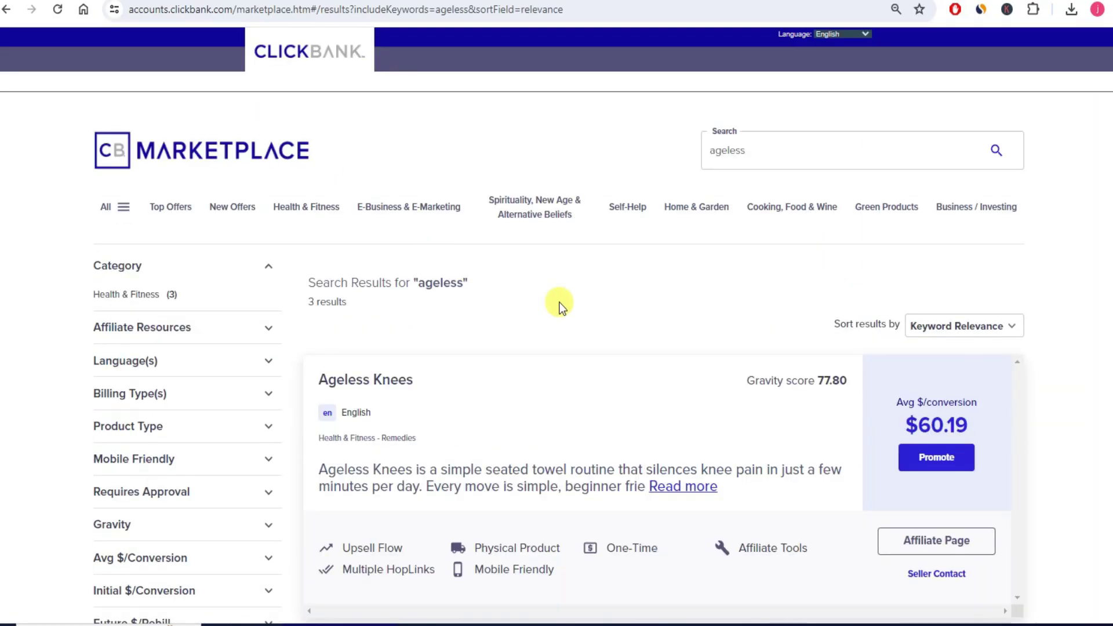